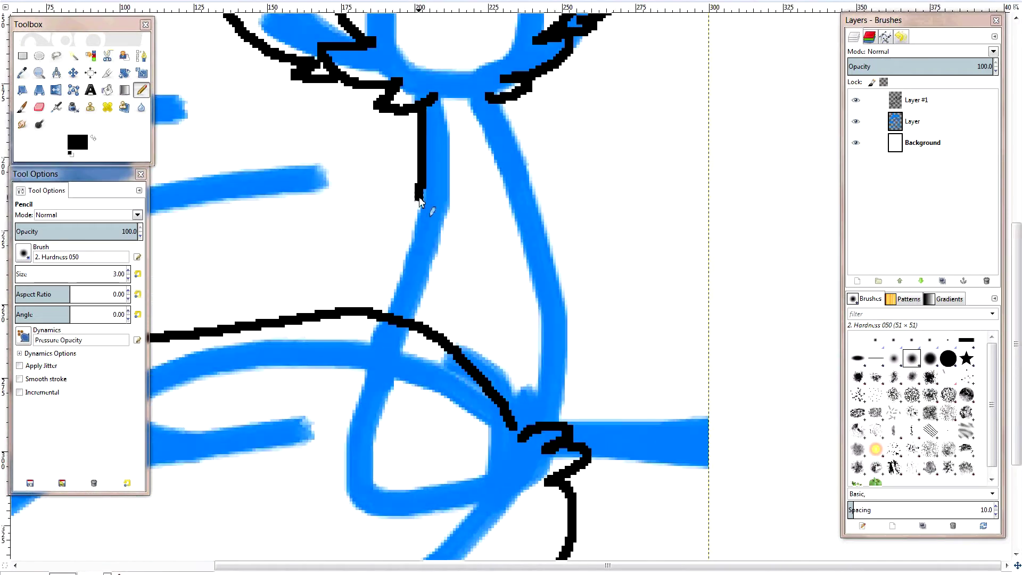
# - Undo the straight torso stroke and outline the shoulders and both sides of the torso in black
pyautogui.hotkey('ctrl', 'z')
pyautogui.moveTo(443, 154)
pyautogui.mouseDown()
pyautogui.moveTo(381, 227)
pyautogui.moveTo(384, 315)
pyautogui.mouseUp()
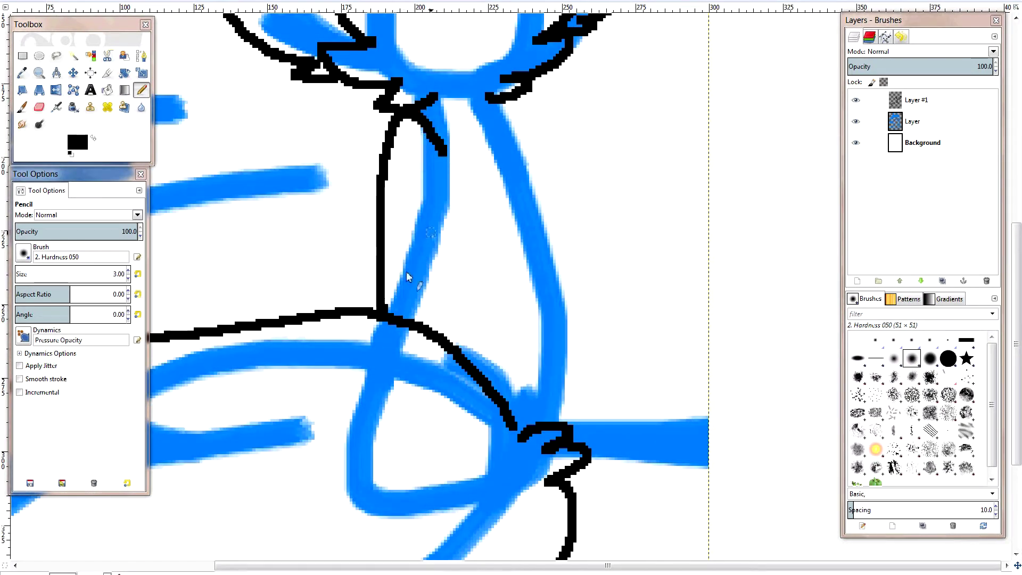
pyautogui.moveTo(498, 141); pyautogui.dragTo(570, 386)
pyautogui.moveTo(519, 88); pyautogui.dragTo(553, 194)
pyautogui.scroll(5, 571, 258)
pyautogui.hscroll(-5, 571, 258)
pyautogui.click(39, 72)
pyautogui.click(567, 121)
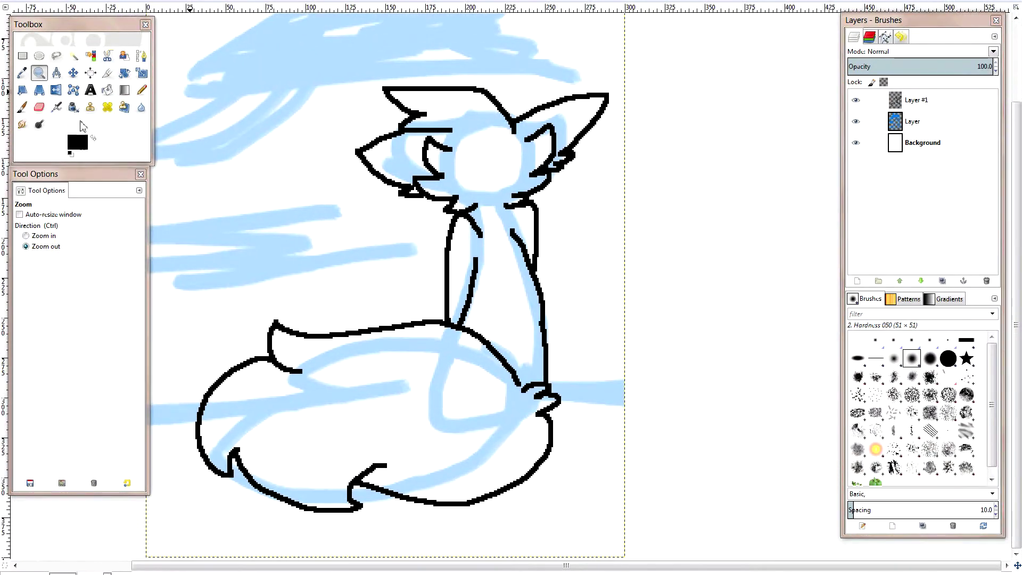
# - Recolour the character's black outline to a very dark navy using Bucket Fill
pyautogui.click(78, 142)
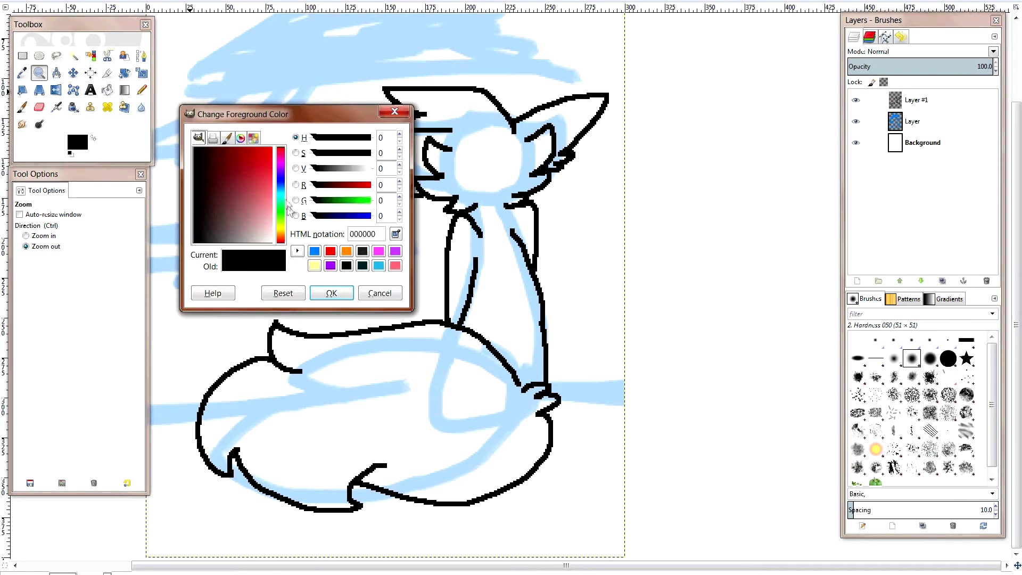
pyautogui.click(246, 165)
pyautogui.click(331, 293)
pyautogui.click(107, 90)
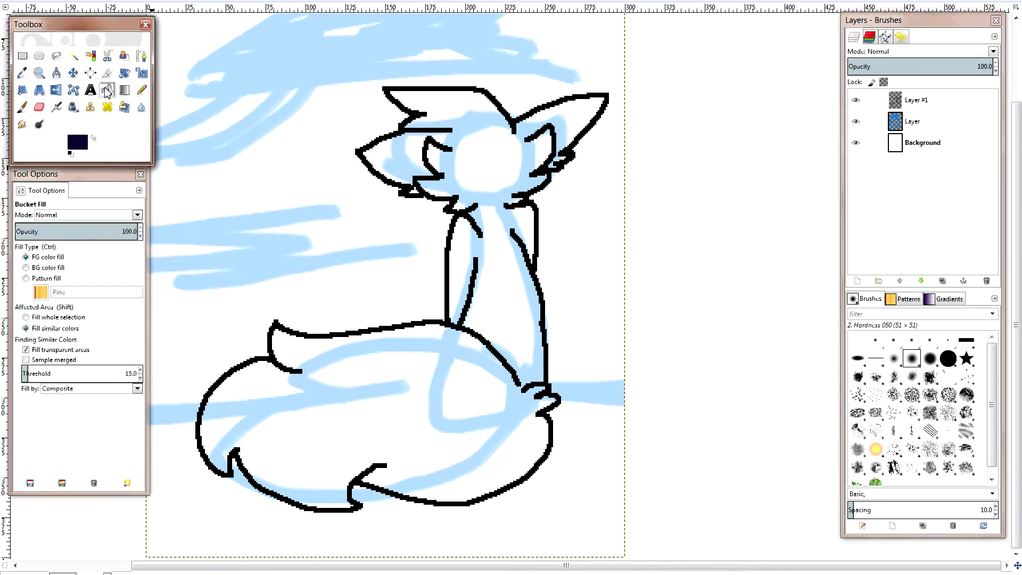
# - Set the foreground colour to dark maroon 68043a and fill the character's body with it
pyautogui.click(78, 141)
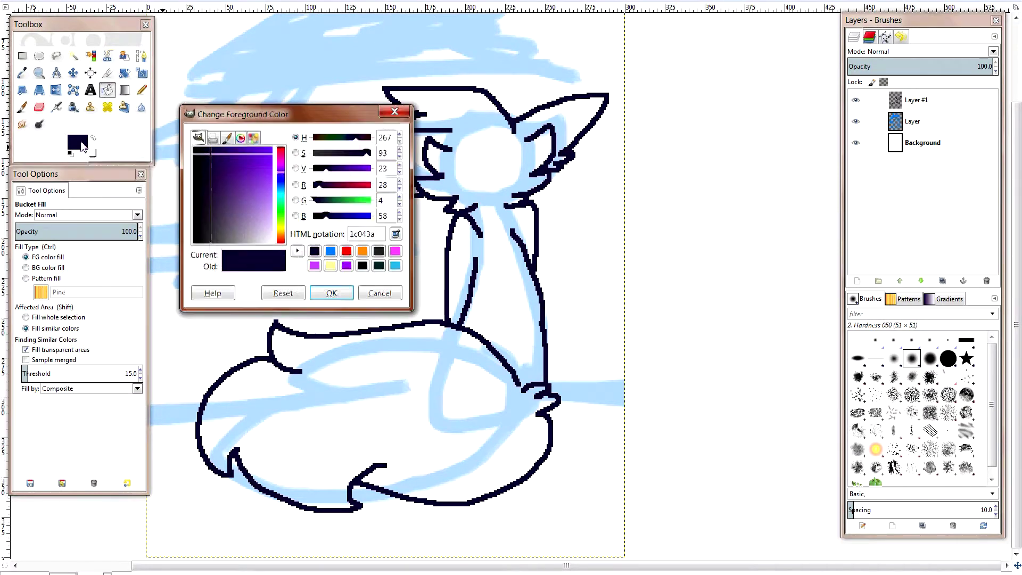
pyautogui.click(280, 140)
pyautogui.click(334, 292)
pyautogui.click(418, 192)
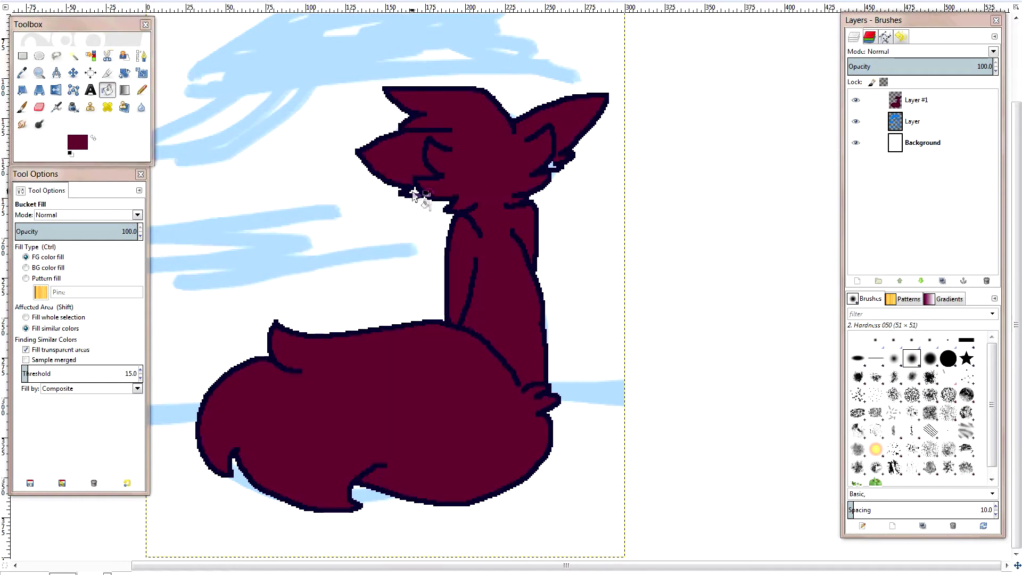
# - Select the maroon body areas by colour and set the foreground colour to pale cyan
pyautogui.click(90, 56)
pyautogui.click(391, 482)
pyautogui.click(79, 142)
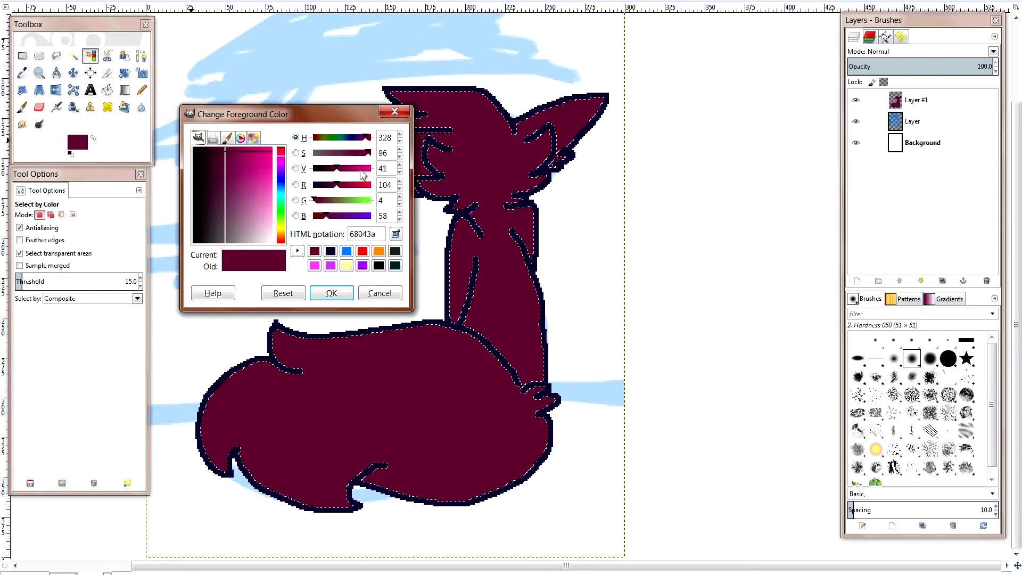
pyautogui.moveTo(320, 200); pyautogui.dragTo(341, 205)
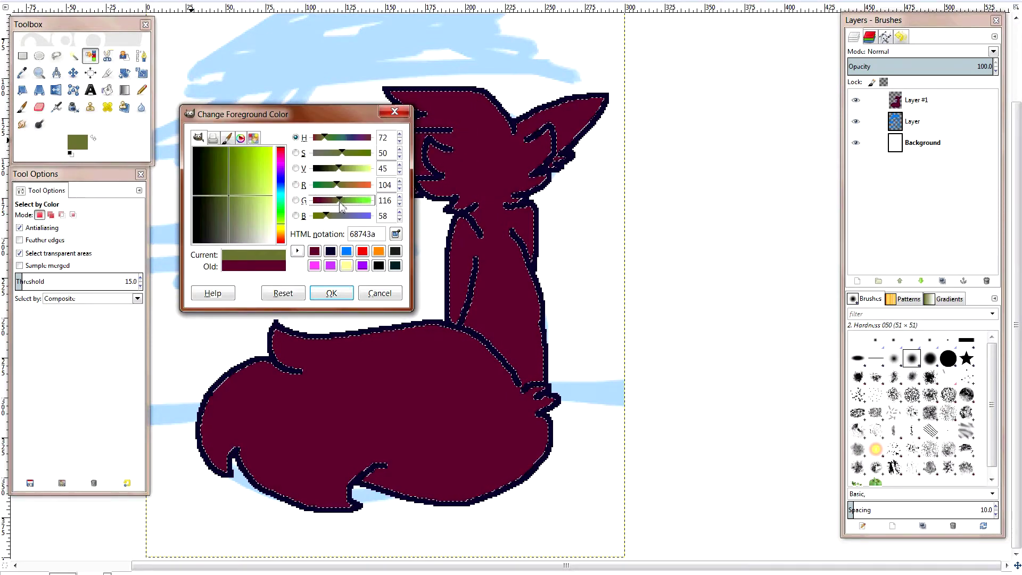
pyautogui.click(280, 195)
pyautogui.moveTo(234, 197); pyautogui.dragTo(273, 203)
pyautogui.click(331, 293)
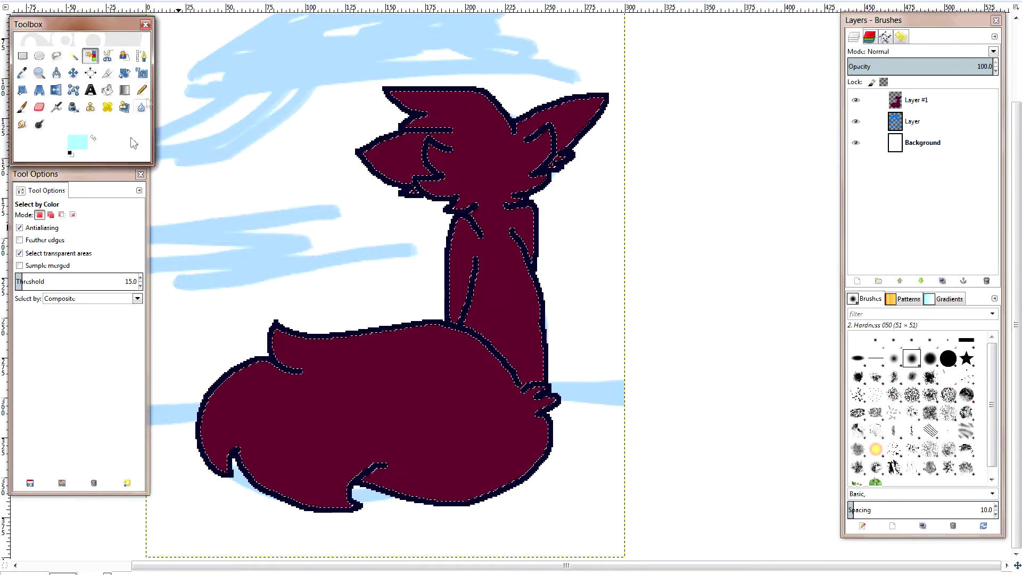
# - Try pale cyan strokes on the tail with the Oils 01 brush in Pencil and Charcoal 02 in Paintbrush
pyautogui.click(141, 90)
pyautogui.click(876, 412)
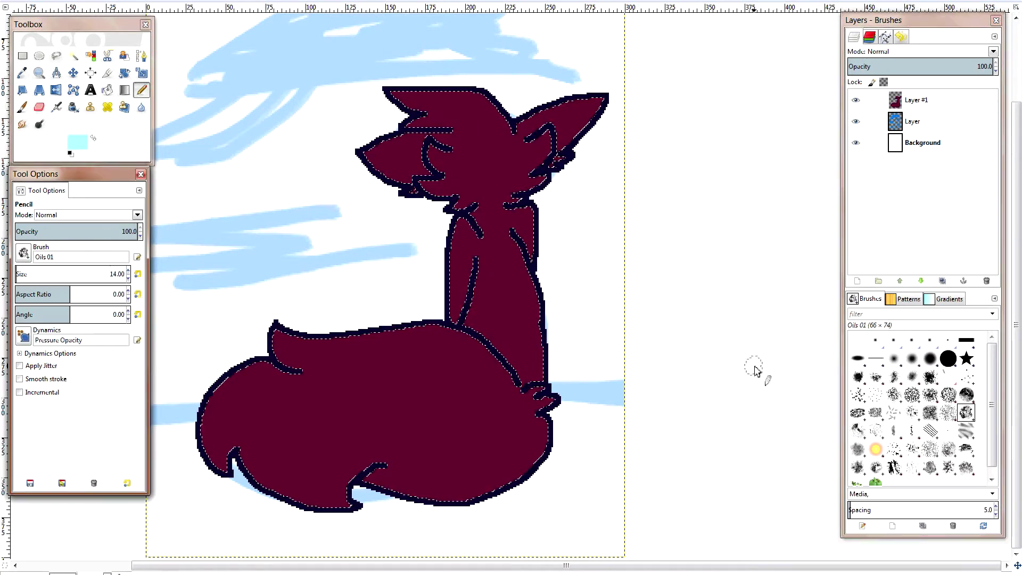
pyautogui.moveTo(373, 341)
pyautogui.mouseDown()
pyautogui.moveTo(385, 386)
pyautogui.moveTo(378, 331)
pyautogui.mouseUp()
pyautogui.hotkey('ctrl', 'z')
pyautogui.press('p')
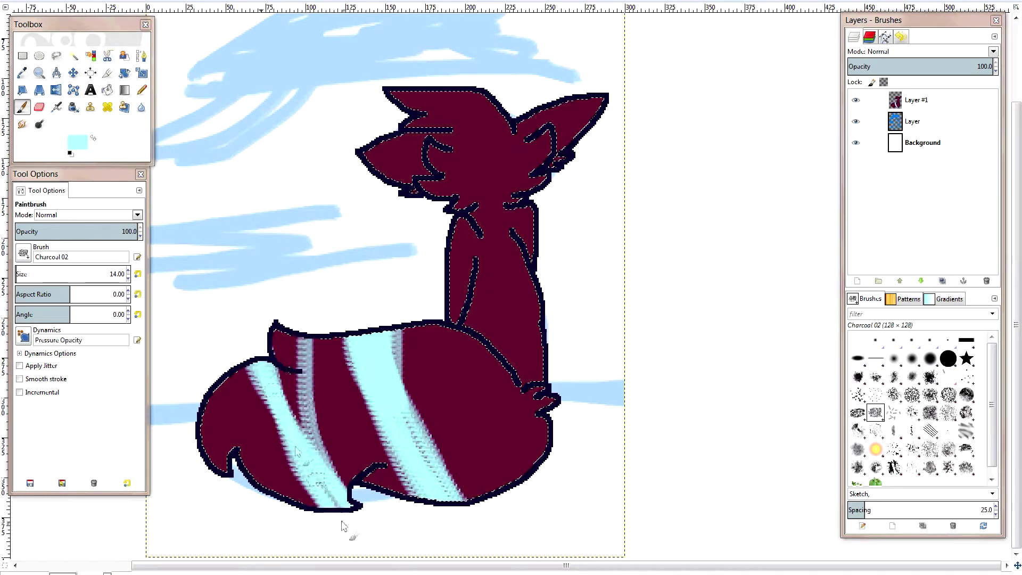
pyautogui.hotkey('ctrl', 'z')
pyautogui.hotkey('ctrl', 'z')
pyautogui.hotkey('ctrl', 'z')
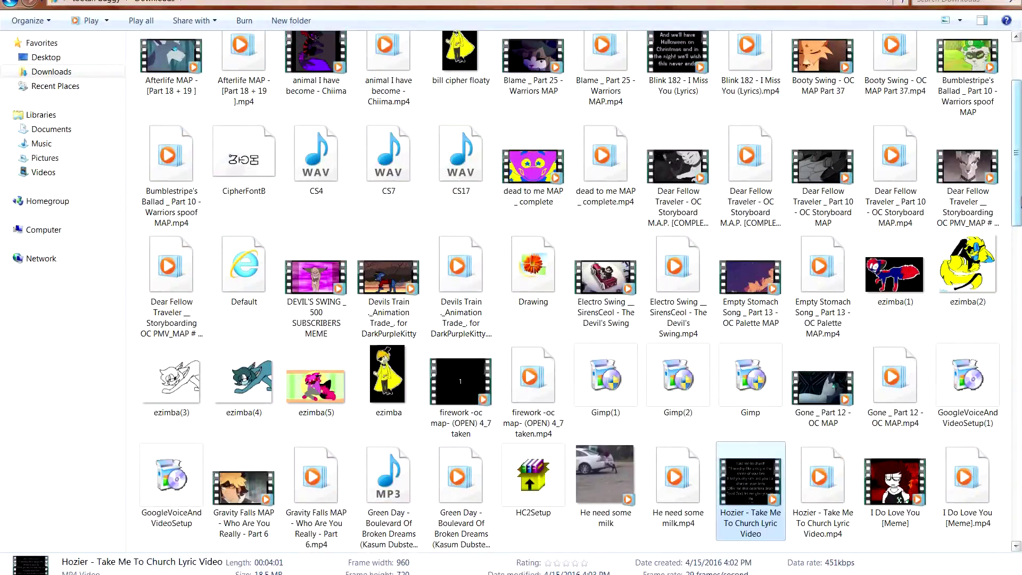
pyautogui.scroll(-10, 580, 292)
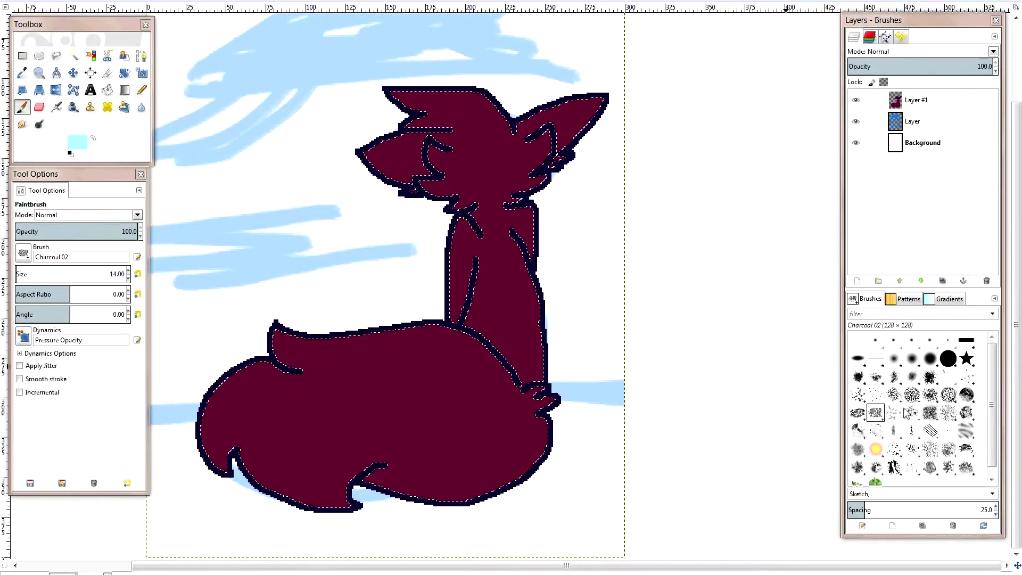
# - Try pale cyan strokes on the tail with the Charcoal 02, Sponge 01 and one more textured brush
pyautogui.moveTo(447, 373); pyautogui.dragTo(452, 445)
pyautogui.hotkey('ctrl', 'z')
pyautogui.click(930, 449)
pyautogui.moveTo(386, 328); pyautogui.dragTo(426, 527)
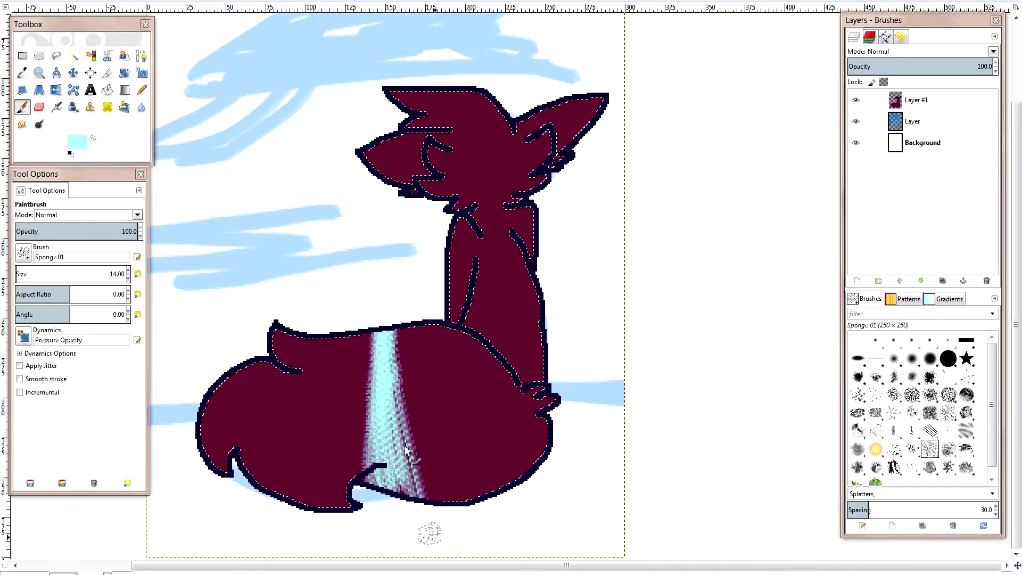
pyautogui.hotkey('ctrl', 'z')
pyautogui.click(949, 394)
pyautogui.moveTo(469, 405); pyautogui.dragTo(415, 421)
pyautogui.hotkey('ctrl', 'z')
# - Try crossing pale cyan stripes over the tail with the Acrylic 05 brush
pyautogui.click(931, 377)
pyautogui.moveTo(429, 328); pyautogui.dragTo(399, 375)
pyautogui.hotkey('ctrl', 'z')
pyautogui.moveTo(343, 487); pyautogui.dragTo(234, 367)
pyautogui.moveTo(306, 341); pyautogui.dragTo(330, 458)
pyautogui.moveTo(368, 336); pyautogui.dragTo(373, 469)
pyautogui.moveTo(394, 330); pyautogui.dragTo(426, 498)
pyautogui.moveTo(266, 389); pyautogui.dragTo(496, 485)
pyautogui.moveTo(410, 333); pyautogui.dragTo(453, 497)
pyautogui.moveTo(474, 303); pyautogui.dragTo(453, 501)
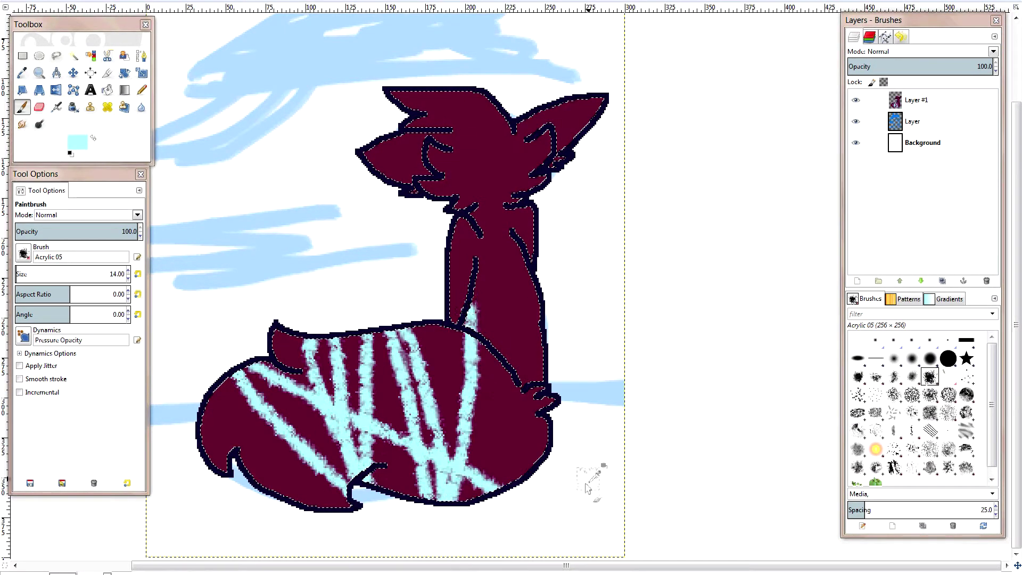
pyautogui.hotkey('ctrl', 'z')
pyautogui.hotkey('ctrl', 'z')
pyautogui.hotkey('ctrl', 'z')
pyautogui.hotkey('ctrl', 'z')
pyautogui.hotkey('ctrl', 'z')
pyautogui.hotkey('ctrl', 'z')
pyautogui.hotkey('ctrl', 'z')
pyautogui.hotkey('ctrl', 'z')
# - Test two more brushes on the body, undoing each stroke, and paint both ear tips pale cyan with the Galaxy, Big brush
pyautogui.click(895, 468)
pyautogui.moveTo(445, 397)
pyautogui.mouseDown()
pyautogui.moveTo(479, 404)
pyautogui.moveTo(368, 480)
pyautogui.mouseUp()
pyautogui.hotkey('ctrl', 'z')
pyautogui.click(931, 426)
pyautogui.moveTo(498, 394); pyautogui.dragTo(467, 472)
pyautogui.hotkey('ctrl', 'z')
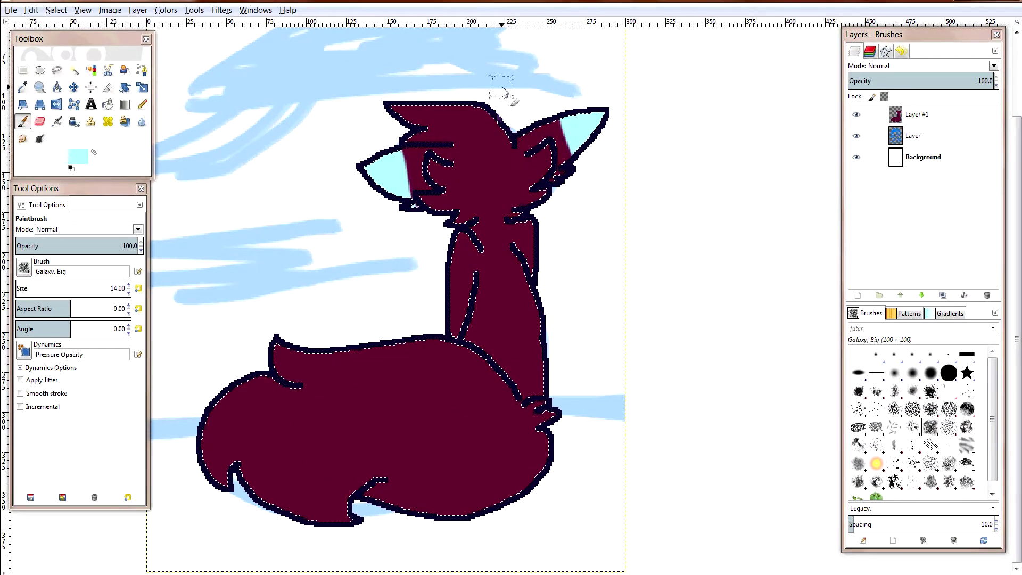
# - Set the brush size to 8 and paint pale cyan markings on the hair, torso and hip
pyautogui.click(129, 291)
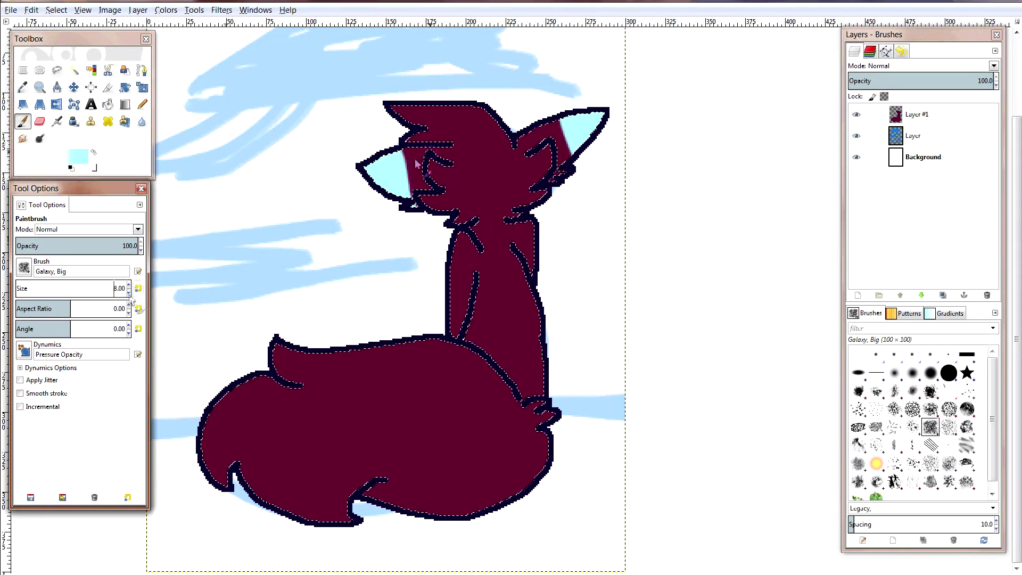
pyautogui.moveTo(407, 109); pyautogui.dragTo(453, 116)
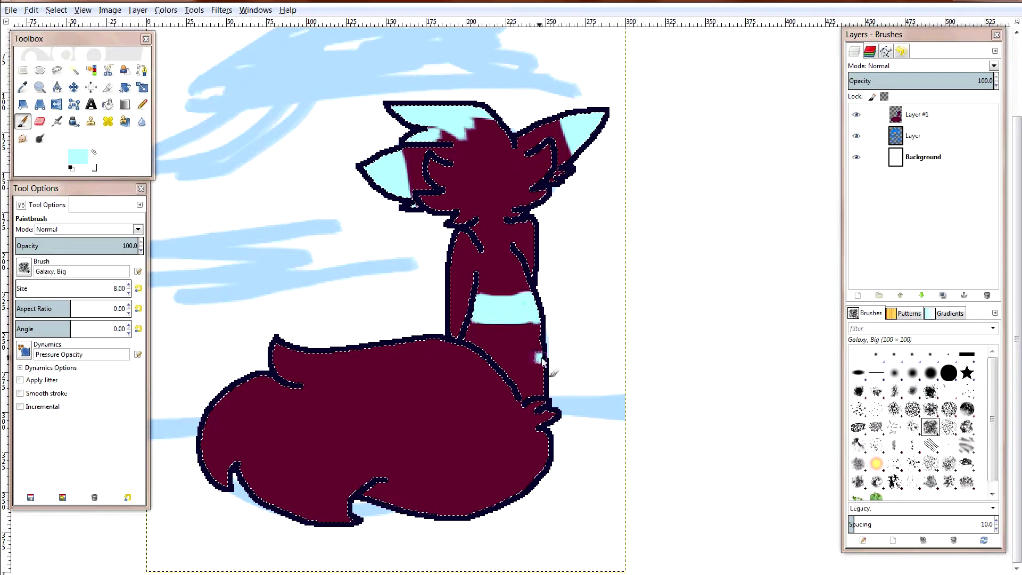
pyautogui.moveTo(479, 376); pyautogui.dragTo(507, 369)
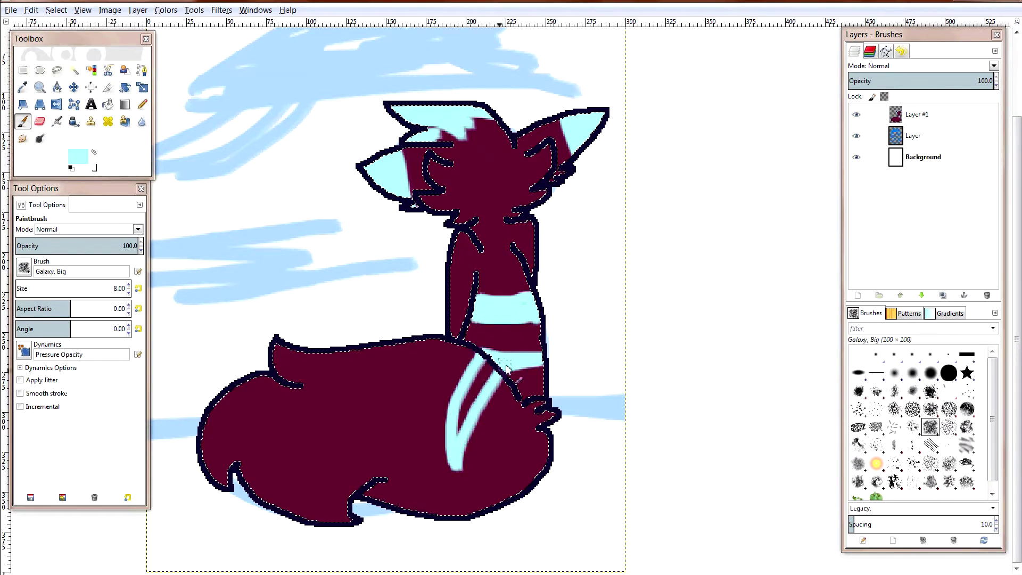
# - Replace the slanted tail stripe with a tapered pale cyan one on the lower body and add zigzag strokes across the tail
pyautogui.moveTo(346, 413); pyautogui.dragTo(354, 442)
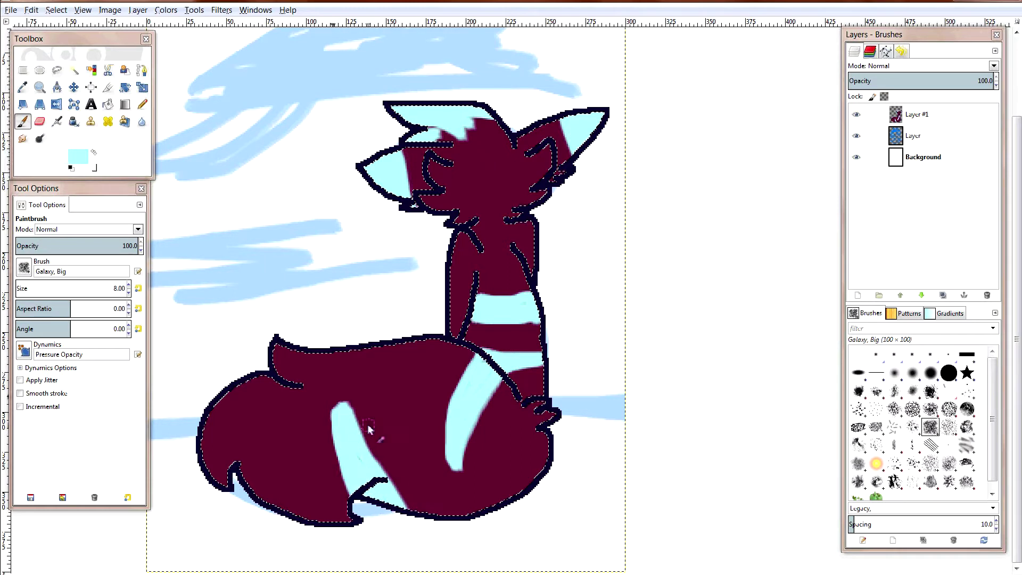
pyautogui.hotkey('ctrl', 'z')
pyautogui.moveTo(399, 498); pyautogui.dragTo(431, 513)
pyautogui.moveTo(355, 346)
pyautogui.mouseDown()
pyautogui.moveTo(341, 426)
pyautogui.moveTo(324, 415)
pyautogui.moveTo(373, 468)
pyautogui.moveTo(348, 501)
pyautogui.mouseUp()
pyautogui.hotkey('ctrl', 'z')
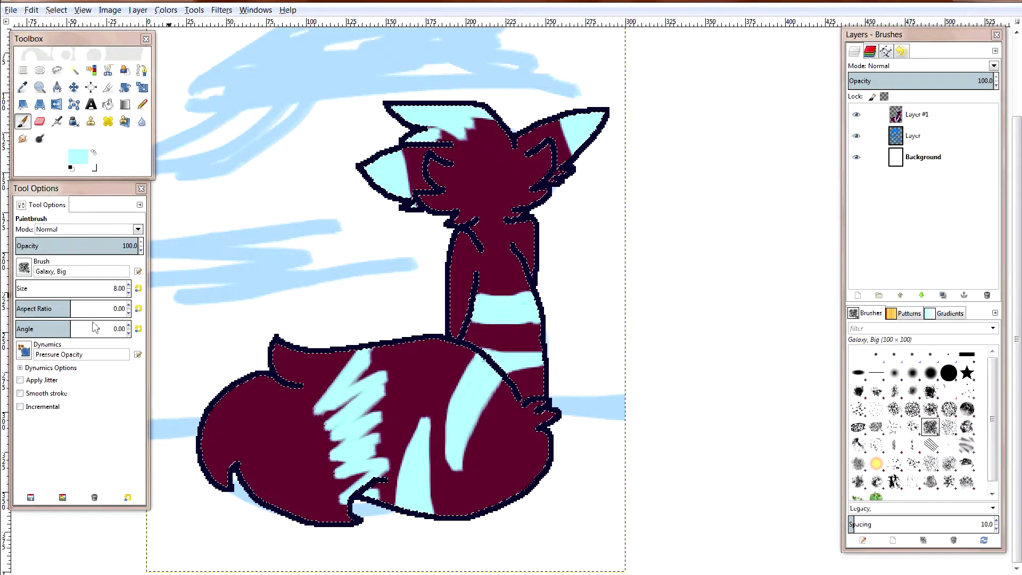
# - Enlarge the brush to about 58.63 and cover the tail in pale cyan
pyautogui.moveTo(80, 288); pyautogui.dragTo(109, 289)
pyautogui.moveTo(222, 347); pyautogui.dragTo(266, 424)
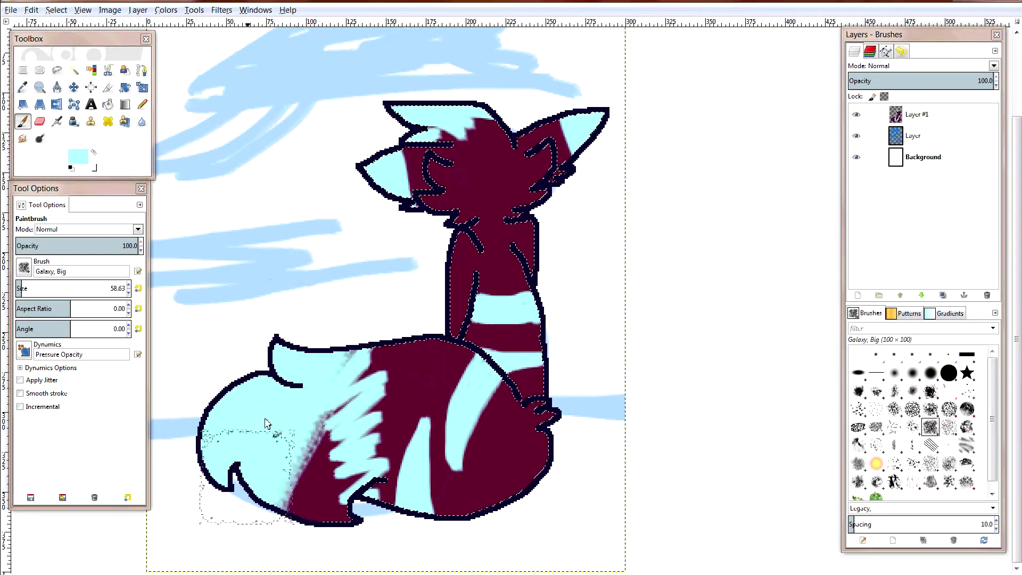
pyautogui.moveTo(324, 352); pyautogui.dragTo(322, 452)
pyautogui.moveTo(372, 351); pyautogui.dragTo(385, 508)
# - Dab a mottled pale cyan blend between the tail and body with a much larger brush, undoing unwanted dabs
pyautogui.moveTo(109, 288); pyautogui.dragTo(19, 288)
pyautogui.write('18')
pyautogui.press('Return')
pyautogui.click(350, 270)
pyautogui.hotkey('ctrl', 'z')
pyautogui.click(309, 482)
pyautogui.hotkey('ctrl', 'z')
pyautogui.click(259, 403)
pyautogui.hotkey('ctrl', 'z')
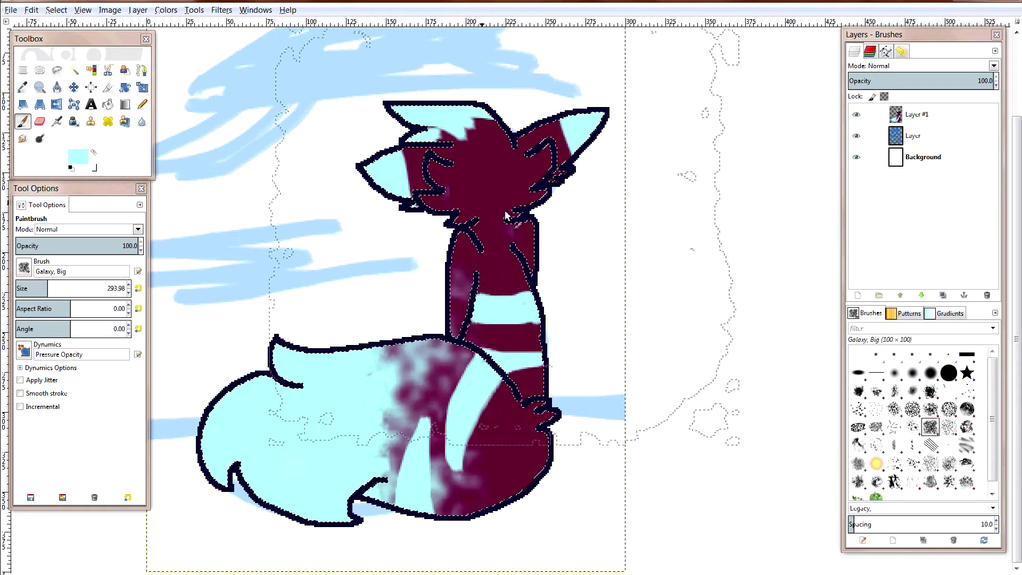
# - Undo the last dab and mottle both ears with pale cyan at brush size 178.71
pyautogui.hotkey('ctrl', 'z')
pyautogui.click(34, 288)
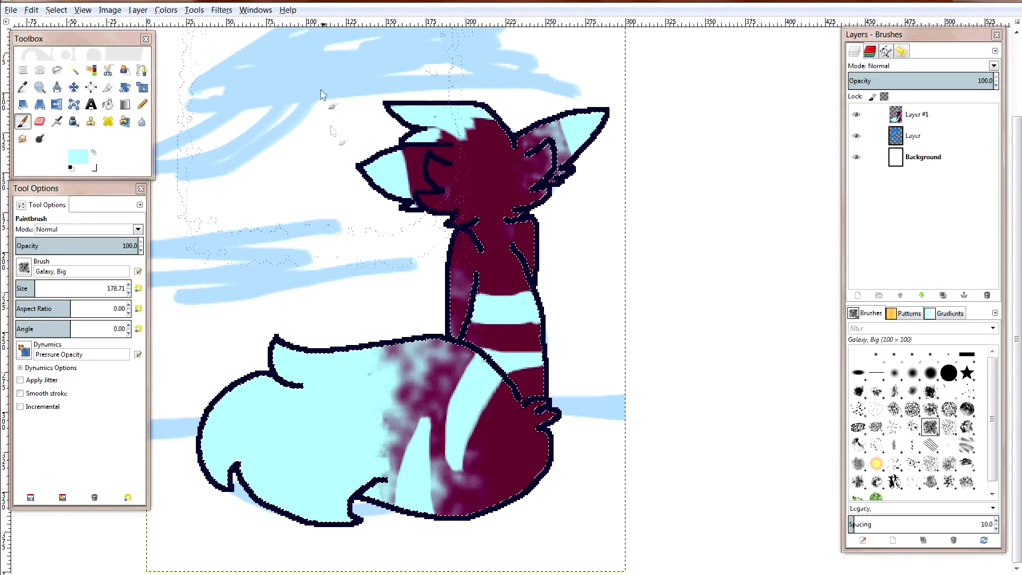
pyautogui.click(77, 156)
pyautogui.click(398, 127)
pyautogui.press('u')
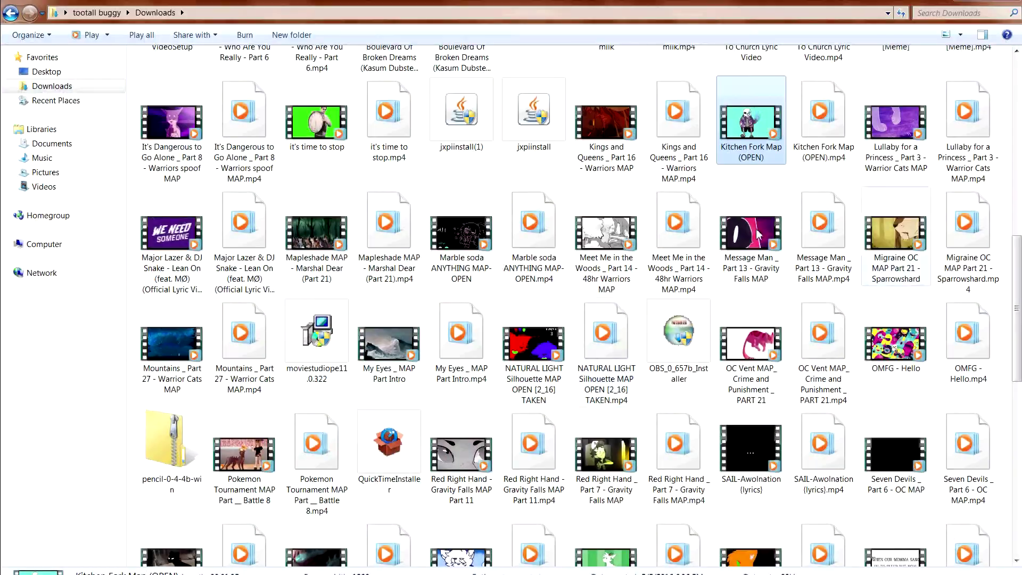
pyautogui.scroll(-3, 759, 234)
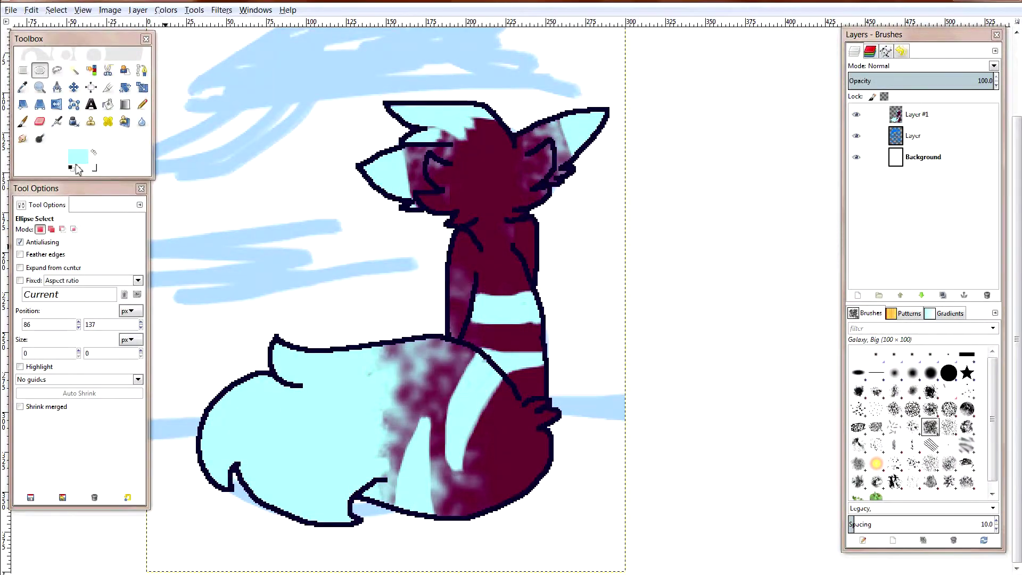
# - Set the foreground colour to dark purple and make the Background layer active for the Pencil tool
pyautogui.click(78, 159)
pyautogui.click(281, 173)
pyautogui.moveTo(250, 175); pyautogui.dragTo(216, 184)
pyautogui.click(332, 307)
pyautogui.press('n')
pyautogui.click(923, 157)
# - Try painting dark purple ground across the lower background with the Galaxy, Big brush
pyautogui.moveTo(176, 479)
pyautogui.mouseDown()
pyautogui.moveTo(646, 538)
pyautogui.moveTo(597, 569)
pyautogui.mouseUp()
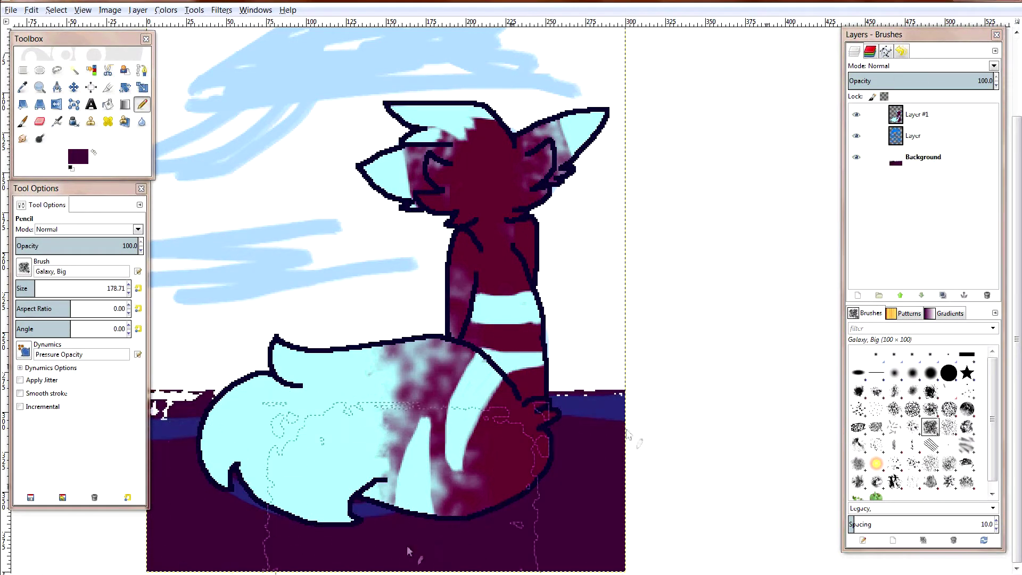
pyautogui.click(25, 74)
pyautogui.hotkey('ctrl', 'z')
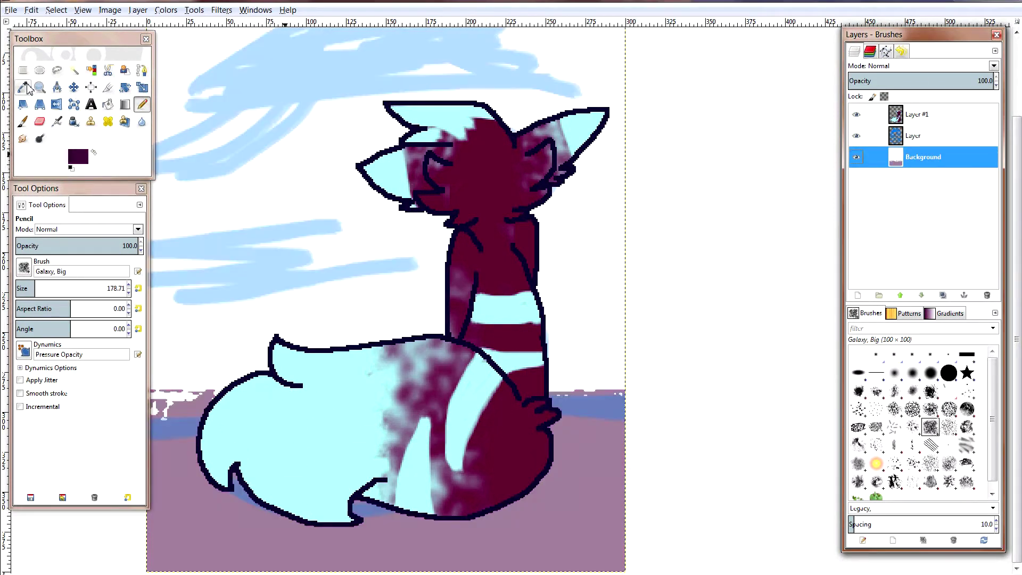
# - Hide the blue sketch layer and paint a rising dark purple hill behind the character with the Hardness 025 brush at size 34.62
pyautogui.click(143, 106)
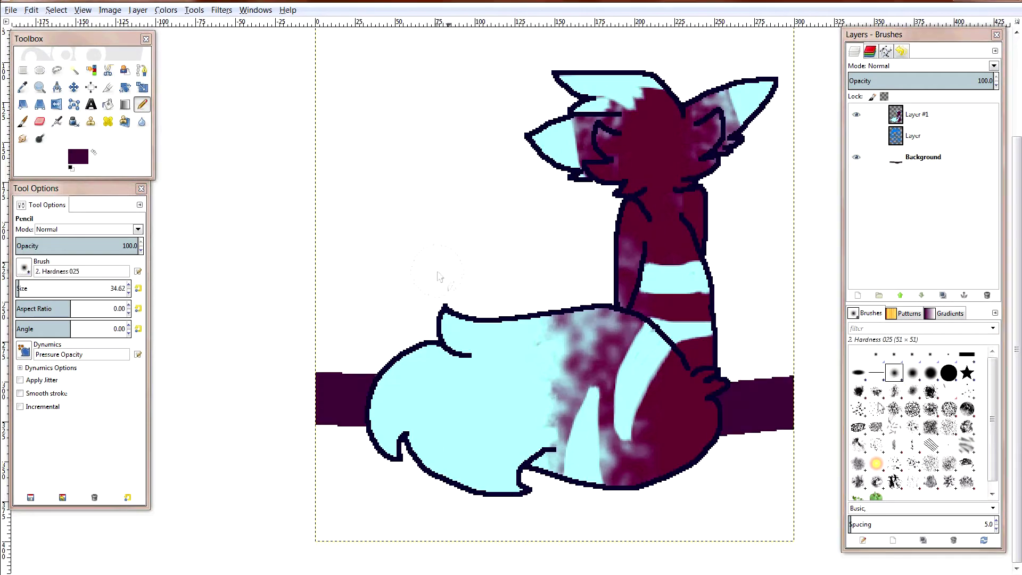
pyautogui.hotkey('shift', 'b')
pyautogui.click(406, 506)
pyautogui.press('n')
pyautogui.moveTo(304, 410)
pyautogui.mouseDown()
pyautogui.moveTo(813, 350)
pyautogui.moveTo(219, 393)
pyautogui.moveTo(817, 194)
pyautogui.mouseUp()
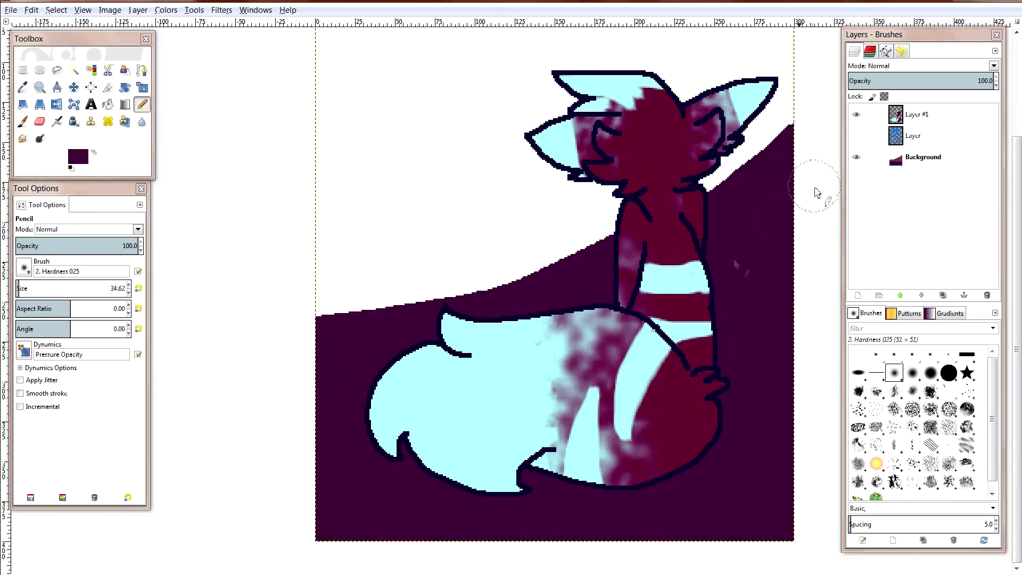
# - Set the pencil size to 3 and draw dark purple grass blades along the hill's ridge and beside the character's right ear
pyautogui.scroll(5, 657, 384)
pyautogui.hscroll(2, 657, 383)
pyautogui.click(78, 156)
pyautogui.press('Escape')
pyautogui.moveTo(106, 288); pyautogui.dragTo(17, 288)
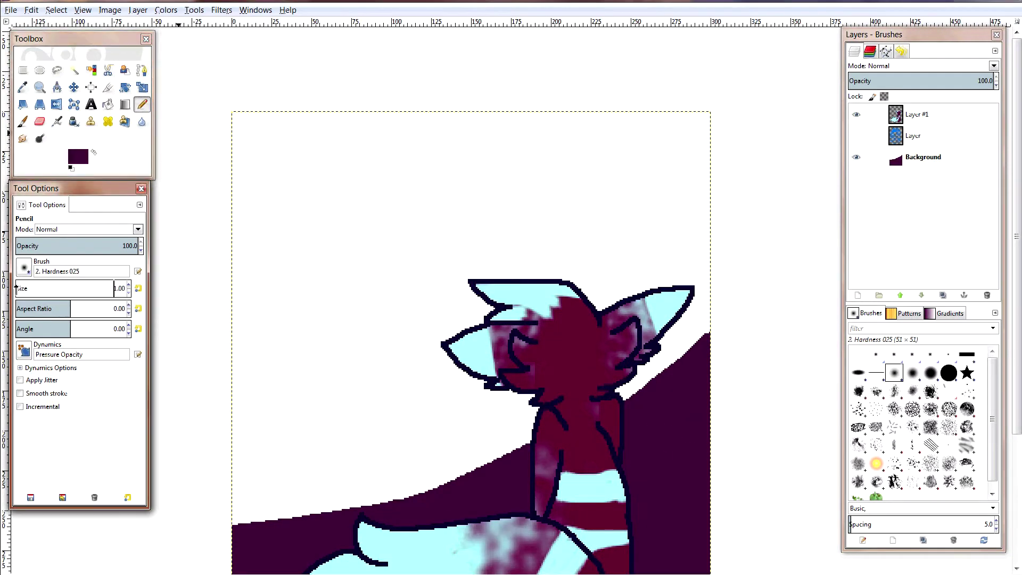
pyautogui.moveTo(233, 505); pyautogui.dragTo(261, 519)
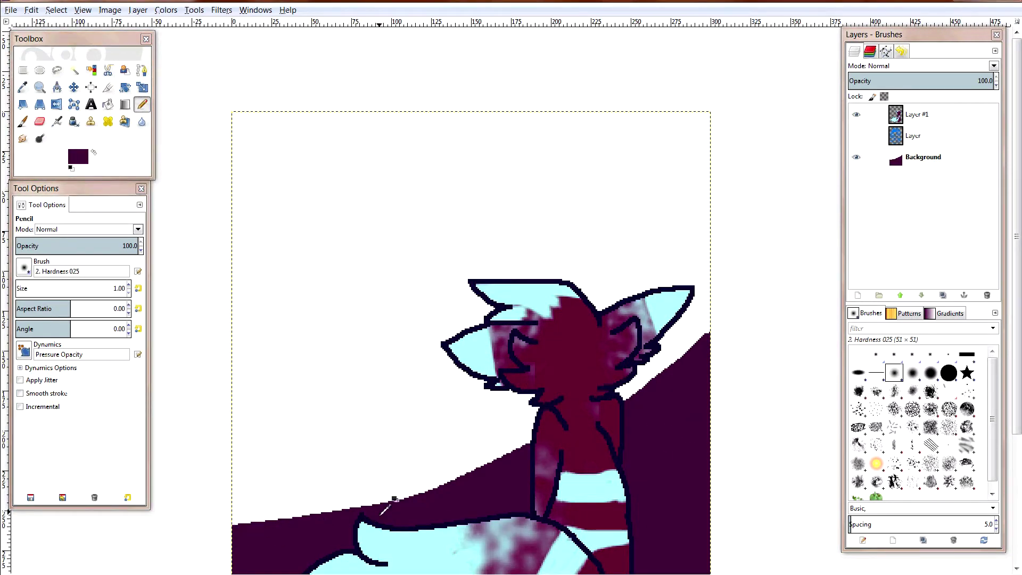
pyautogui.click(128, 285)
pyautogui.click(128, 285)
pyautogui.moveTo(239, 496); pyautogui.dragTo(256, 539)
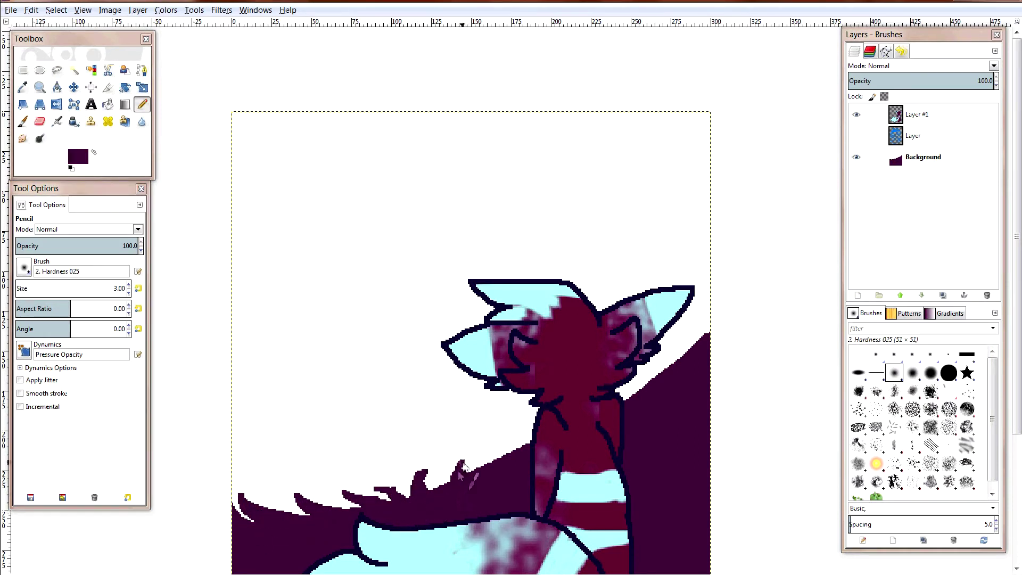
pyautogui.moveTo(651, 276); pyautogui.dragTo(674, 297)
pyautogui.moveTo(687, 307); pyautogui.dragTo(703, 338)
# - Try drawing long curved grass blades rising above the character's right ear
pyautogui.moveTo(692, 267); pyautogui.dragTo(705, 333)
pyautogui.moveTo(645, 206); pyautogui.dragTo(710, 299)
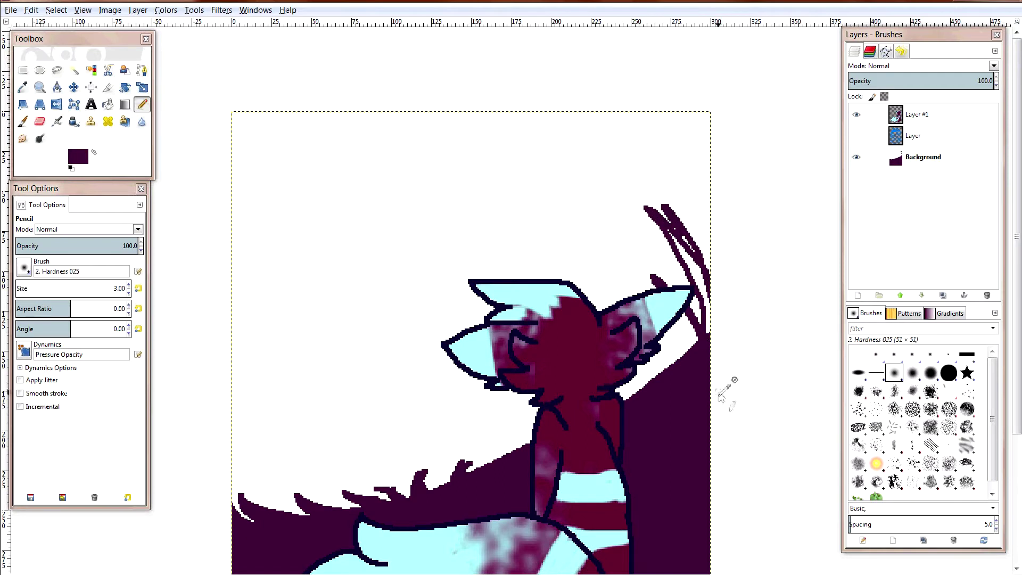
pyautogui.hotkey('ctrl', 'z')
pyautogui.hotkey('ctrl', 'z')
pyautogui.hotkey('ctrl', 'z')
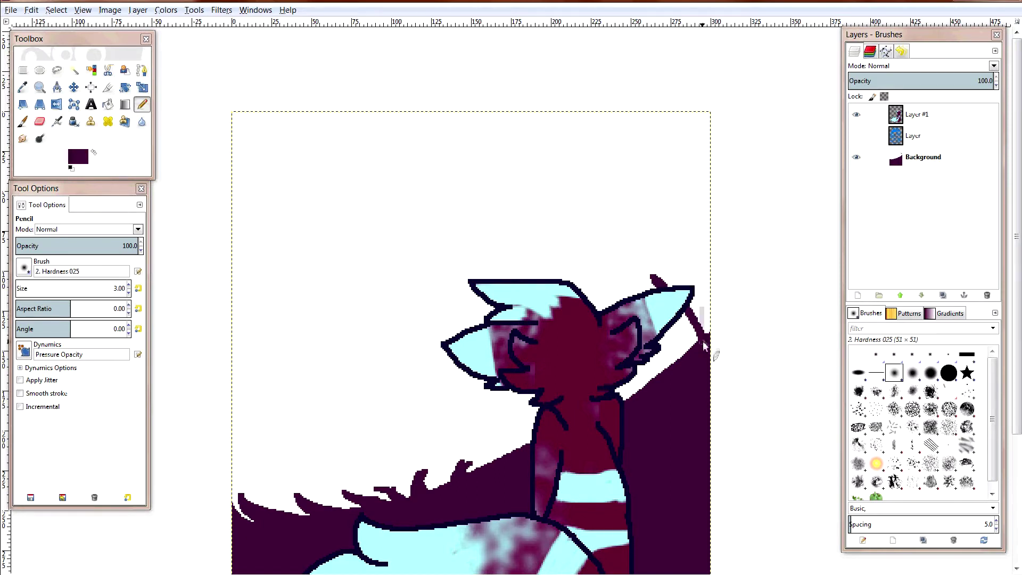
# - Undo the last grass blades, then draw curved dark purple blades fanning inward from the hill's left and right edges
pyautogui.hotkey('ctrl', 'z')
pyautogui.hotkey('ctrl', 'z')
pyautogui.hotkey('ctrl', 'z')
pyautogui.moveTo(658, 237); pyautogui.dragTo(702, 303)
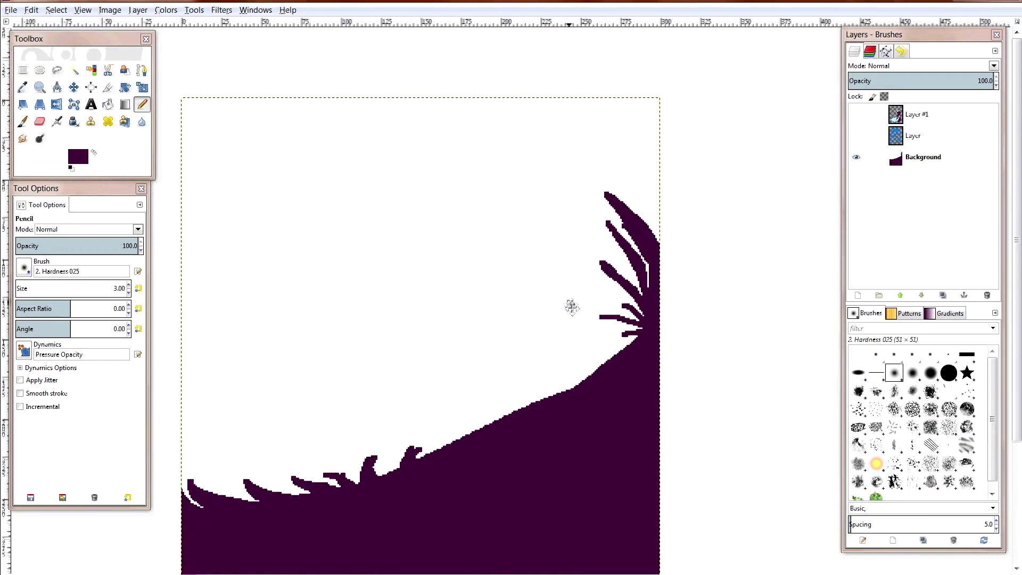
pyautogui.hscroll(-2, 221, 492)
pyautogui.moveTo(216, 480); pyautogui.dragTo(221, 493)
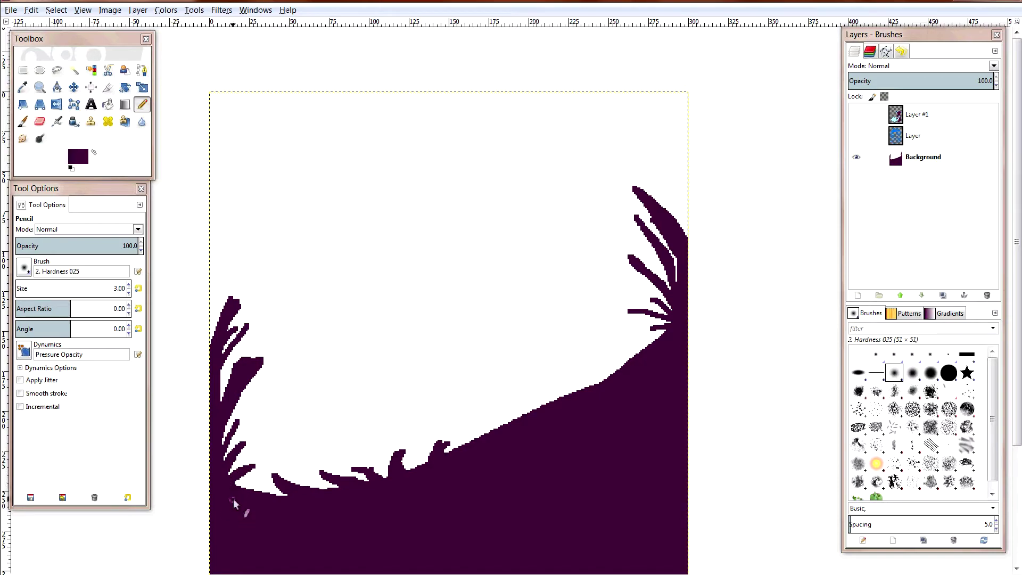
# - Select the dark purple hill by color and paint brighter purple shading over its upper part and the grass with the Paintbrush
pyautogui.scroll(-5, 504, 169)
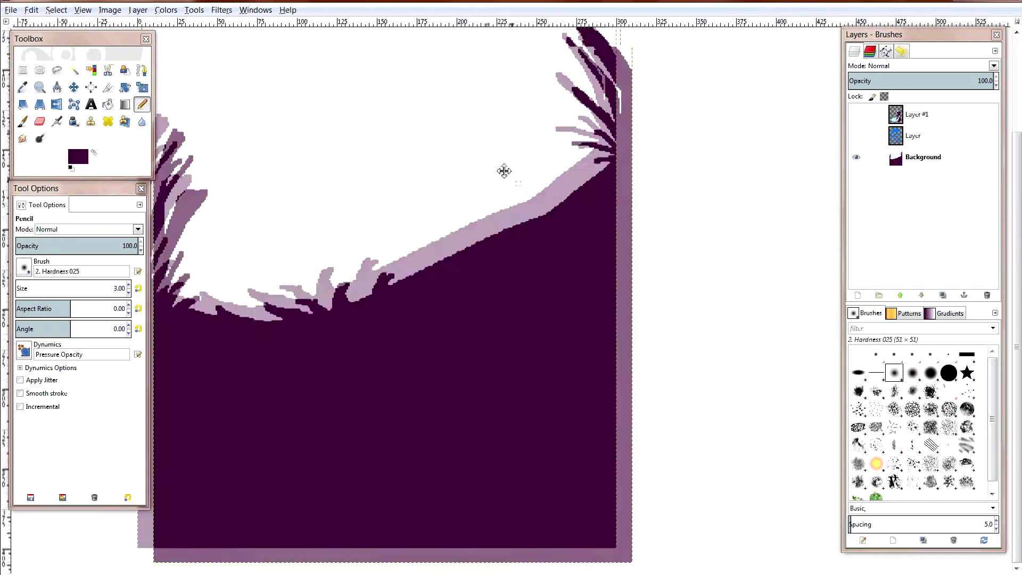
pyautogui.click(91, 70)
pyautogui.click(78, 156)
pyautogui.click(338, 303)
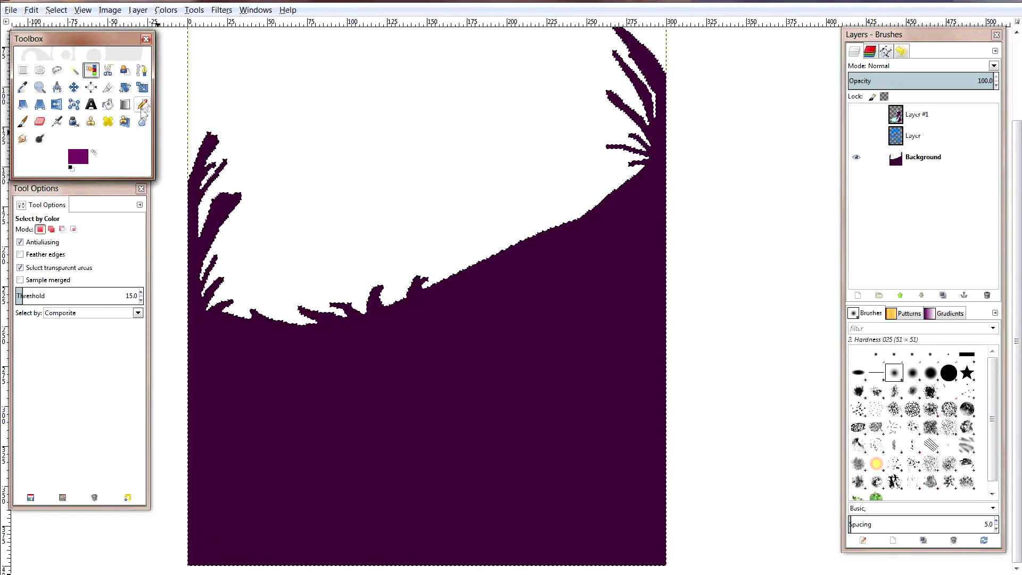
pyautogui.click(22, 121)
pyautogui.moveTo(277, 116)
pyautogui.mouseDown()
pyautogui.moveTo(283, 222)
pyautogui.moveTo(167, 285)
pyautogui.moveTo(160, 240)
pyautogui.mouseUp()
pyautogui.press('e')
# - Select the white sky by color and fill it with very dark navy using Bucket Fill
pyautogui.hotkey('shift', 'o')
pyautogui.scroll(5, 338, 322)
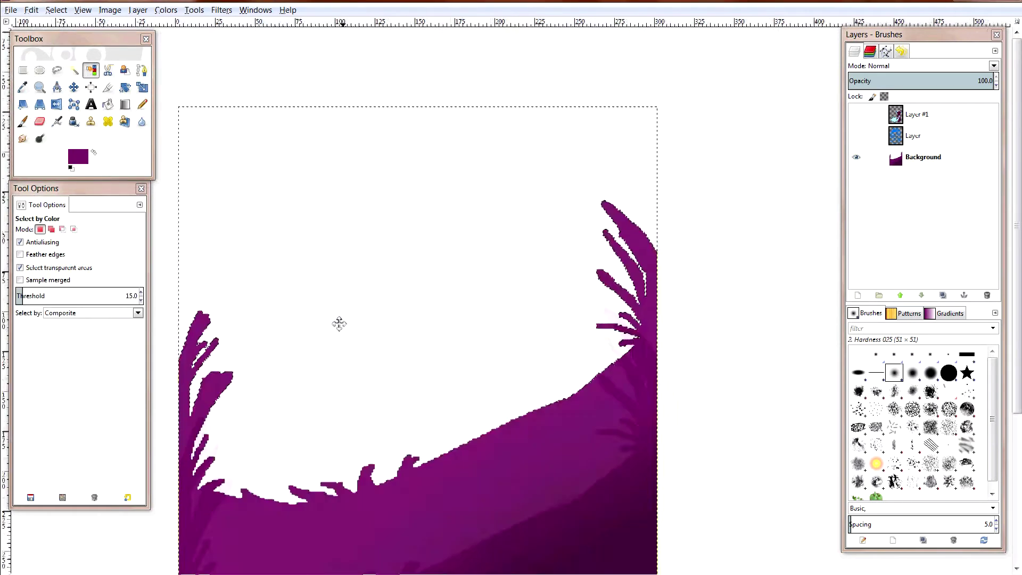
pyautogui.click(78, 156)
pyautogui.click(282, 197)
pyautogui.click(255, 190)
pyautogui.click(331, 308)
pyautogui.hotkey('shift', 'b')
pyautogui.click(373, 133)
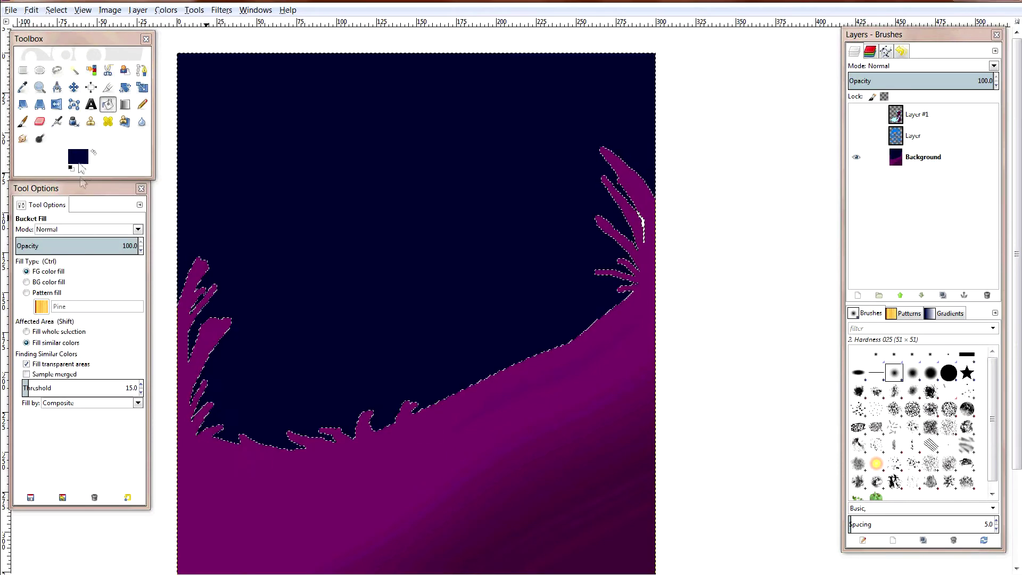
# - Paint a slightly lighter navy glow spreading from the sky's upper-left corner with the Paintbrush and the large Hardness 025 brush
pyautogui.click(78, 156)
pyautogui.click(341, 307)
pyautogui.press('m')
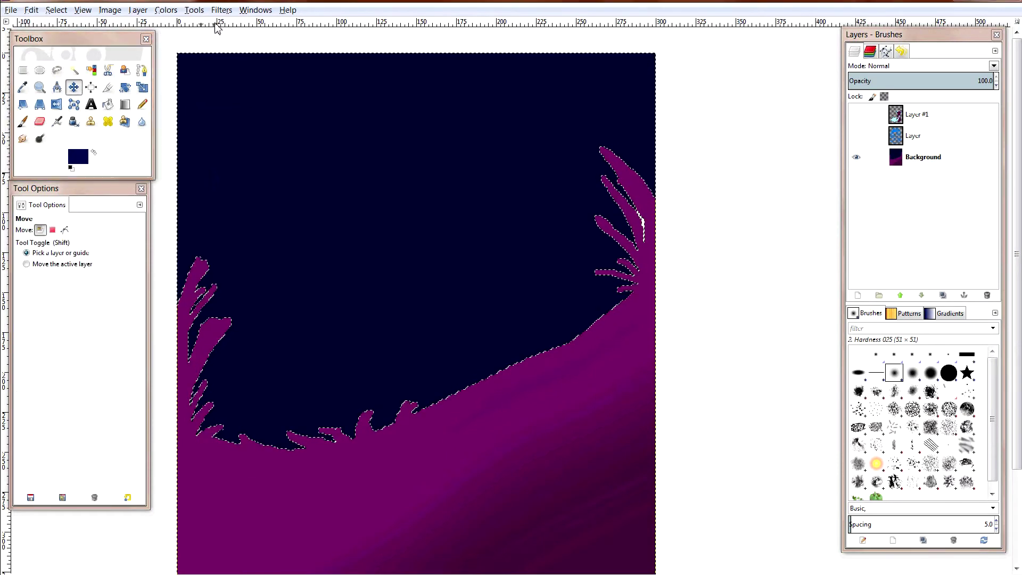
pyautogui.press('p')
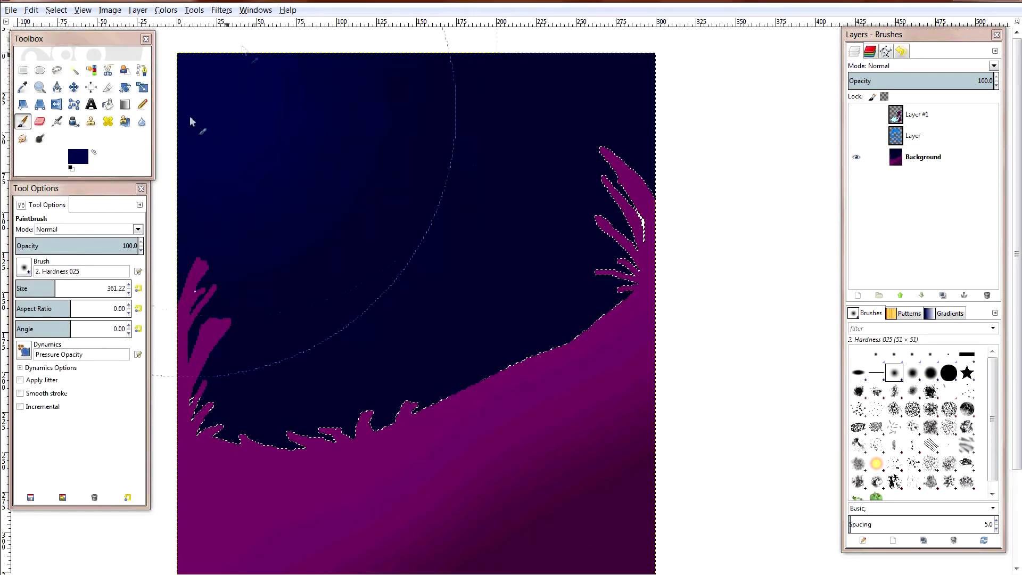
pyautogui.moveTo(194, 91)
pyautogui.mouseDown()
pyautogui.moveTo(189, 171)
pyautogui.moveTo(289, 46)
pyautogui.moveTo(330, 80)
pyautogui.mouseUp()
pyautogui.press('[')
pyautogui.press('[')
pyautogui.press('[')
pyautogui.hotkey('ctrl', 'z')
# - Draw a white moon cut off by the canvas's upper-left corner with the Pencil, then select it by color
pyautogui.press('n')
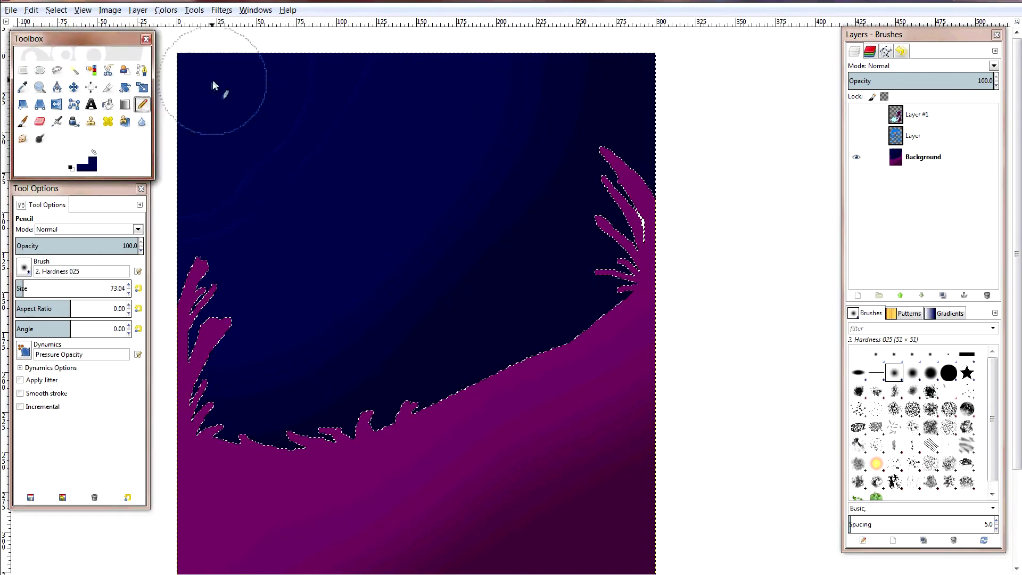
pyautogui.moveTo(213, 85); pyautogui.dragTo(178, 132)
pyautogui.hotkey('shift', 'o')
pyautogui.click(196, 95)
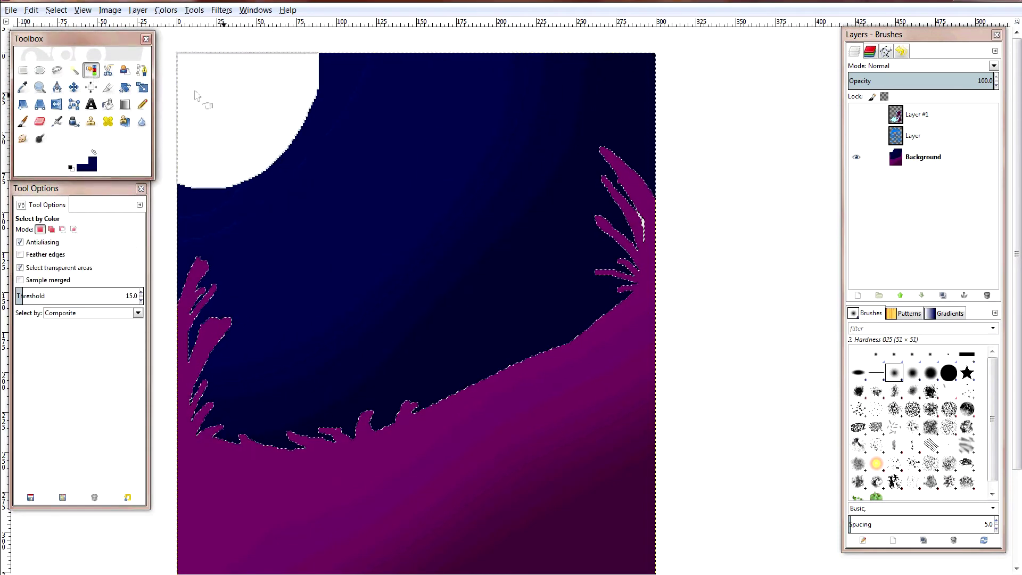
# - Shade the selected moon with light and mid grey tones toward the canvas corner, using the Paintbrush at size 217.13
pyautogui.click(89, 165)
pyautogui.click(196, 144)
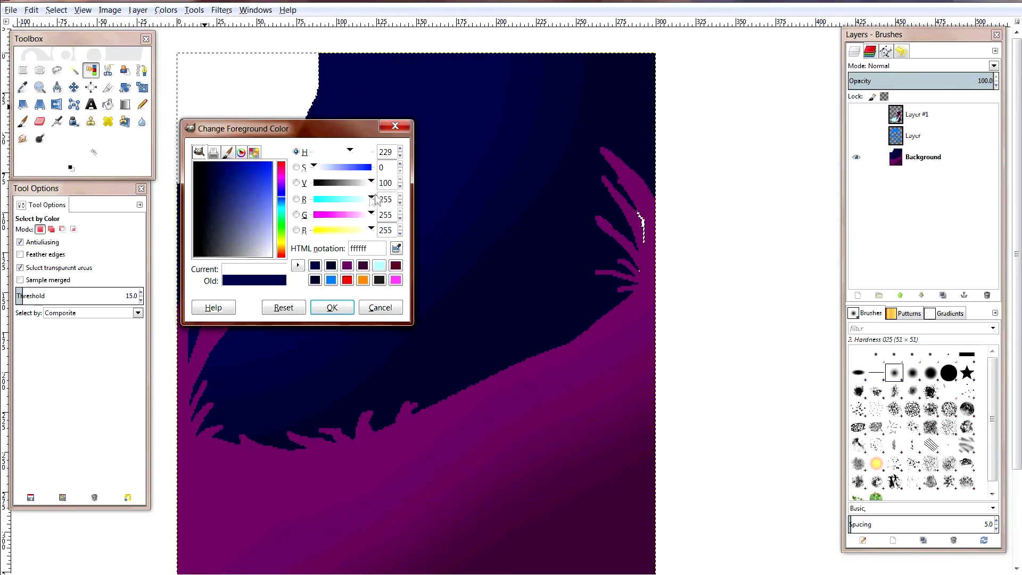
pyautogui.click(338, 306)
pyautogui.click(24, 122)
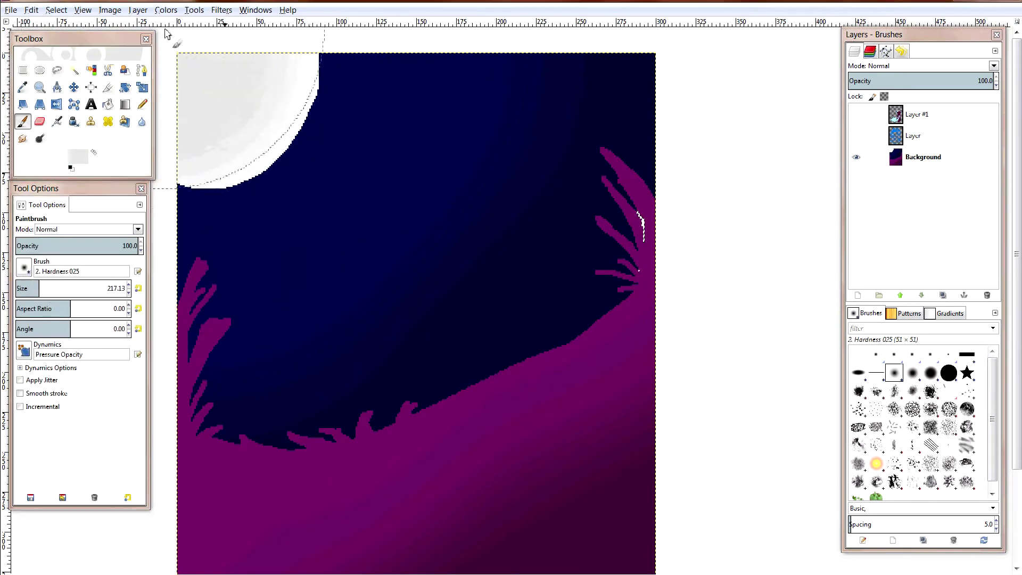
pyautogui.click(78, 156)
pyautogui.click(254, 176)
pyautogui.click(331, 308)
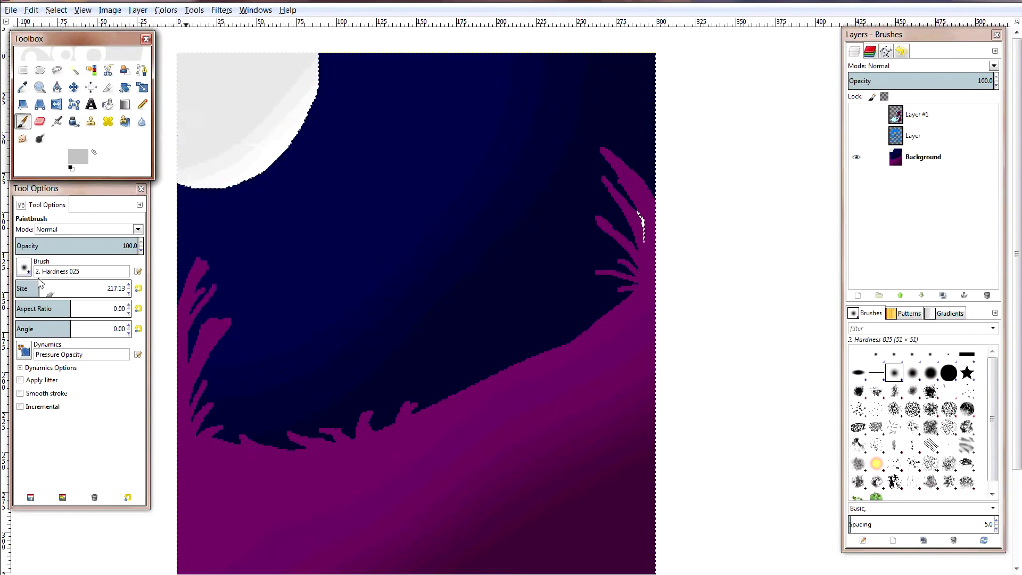
pyautogui.moveTo(173, 43); pyautogui.dragTo(335, 112)
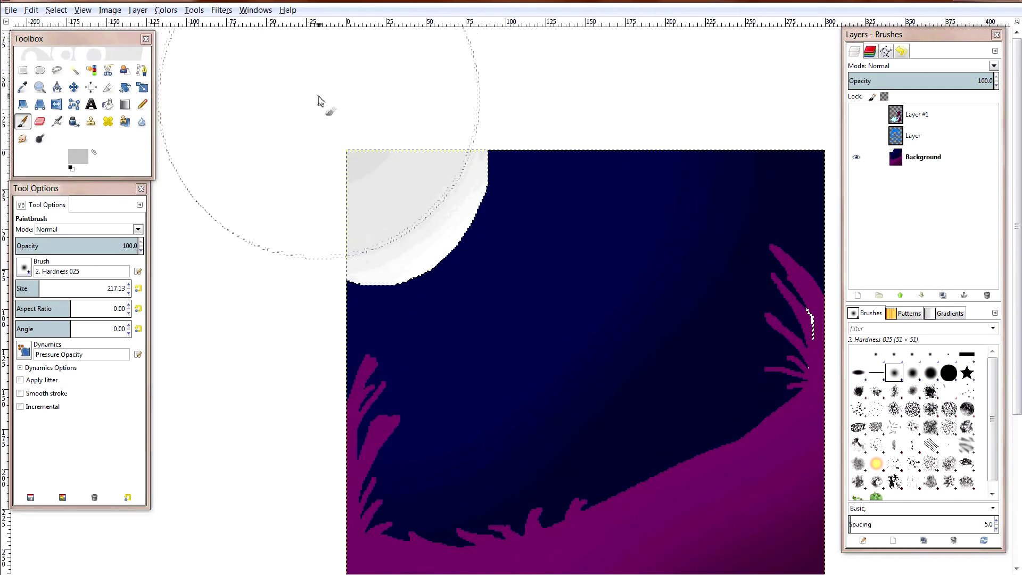
pyautogui.press('e')
# - Set the pencil size to 3 and dot small white stars across the night sky
pyautogui.moveTo(328, 429)
pyautogui.mouseDown()
pyautogui.moveTo(200, 365)
pyautogui.moveTo(125, 358)
pyautogui.mouseUp()
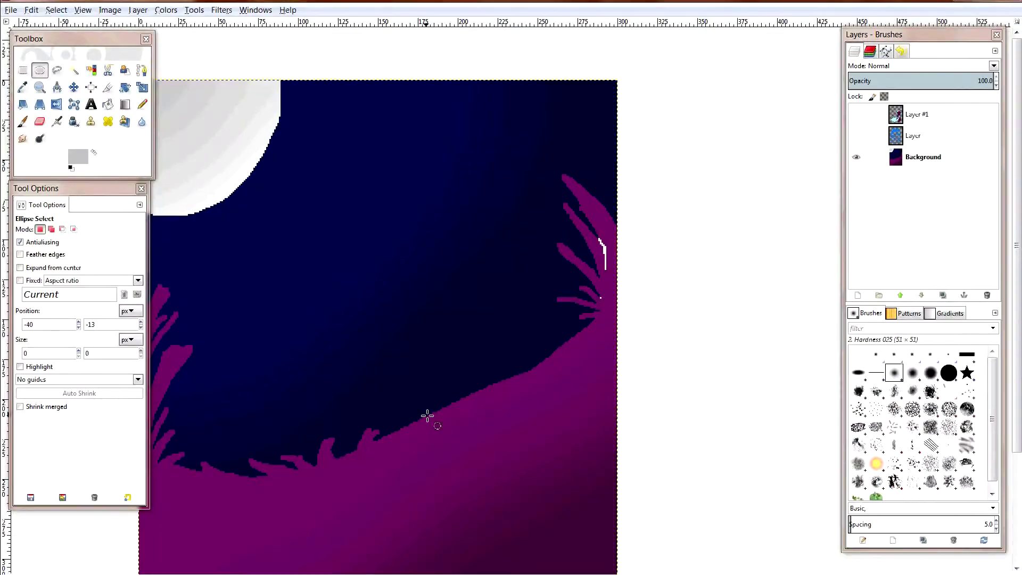
pyautogui.press('n')
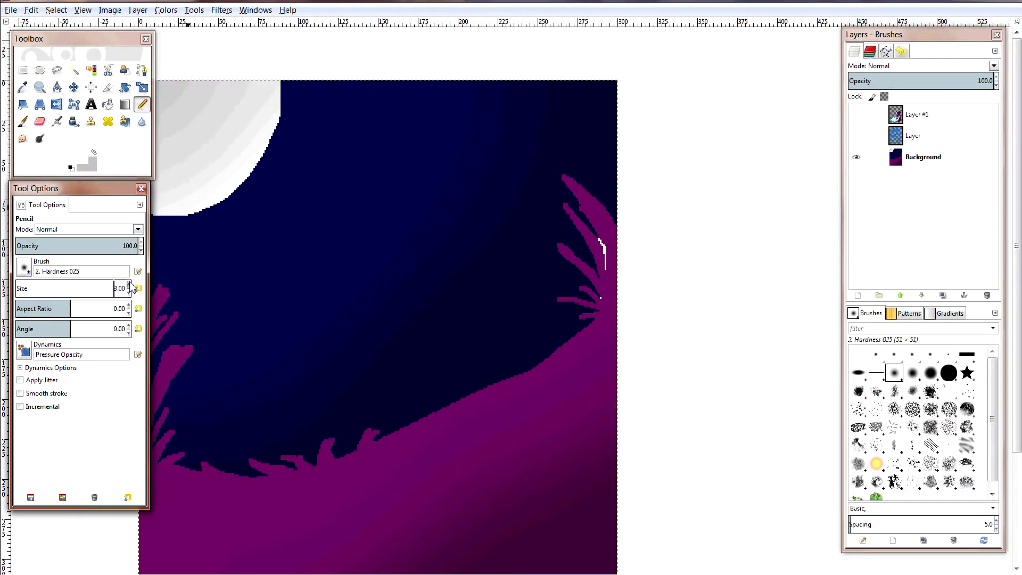
pyautogui.click(214, 278)
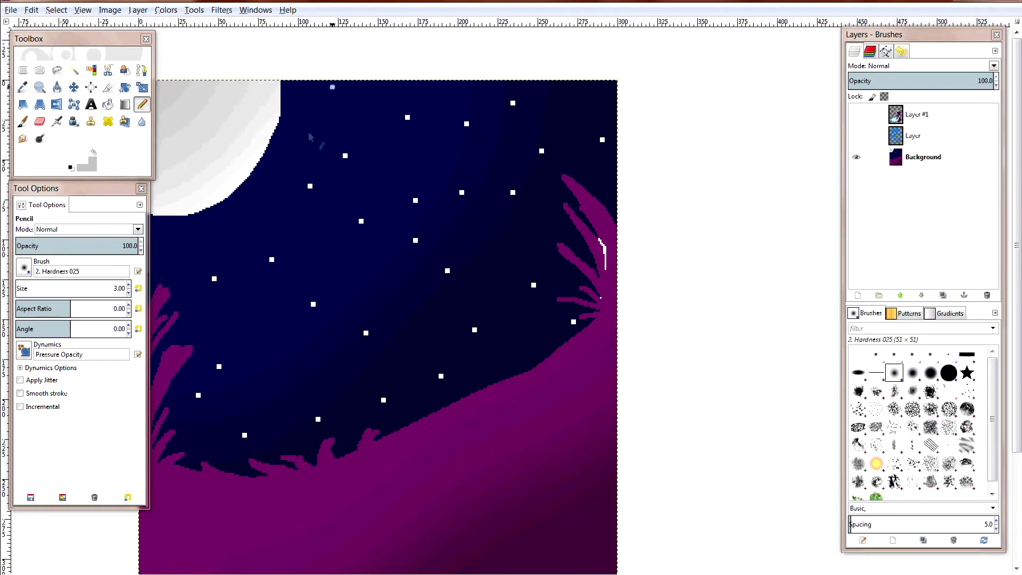
# - Fill the white gap among the right-hand grass blades with dark navy 010c3b and show the character layer again
pyautogui.click(85, 163)
pyautogui.click(349, 270)
pyautogui.click(342, 305)
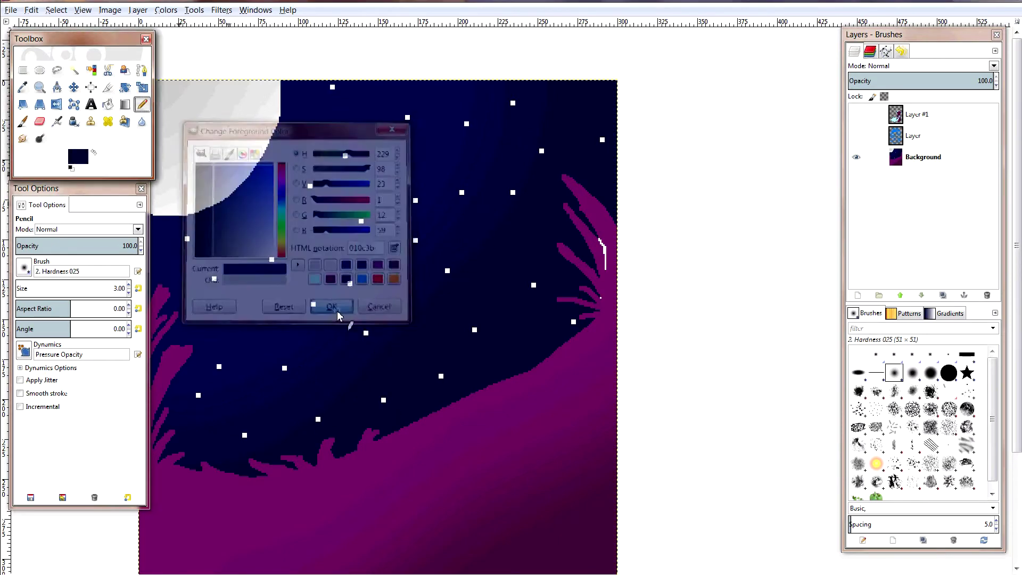
pyautogui.hotkey('shift', 'b')
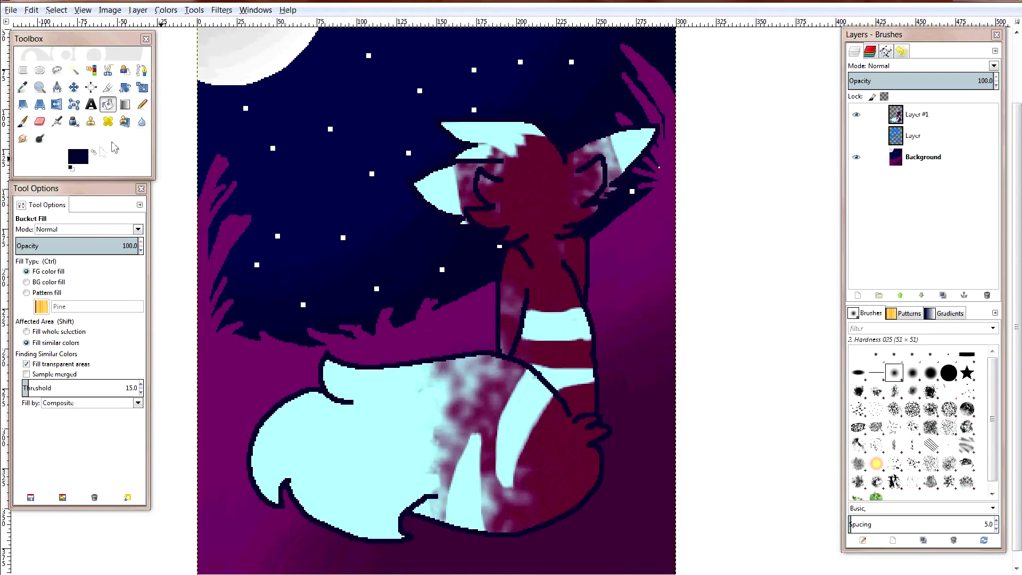
# - Add a new layer and paint very dark purple over the lower and right part of the scene with the Pencil at size 154.69
pyautogui.click(40, 105)
pyautogui.click(39, 87)
pyautogui.press('-')
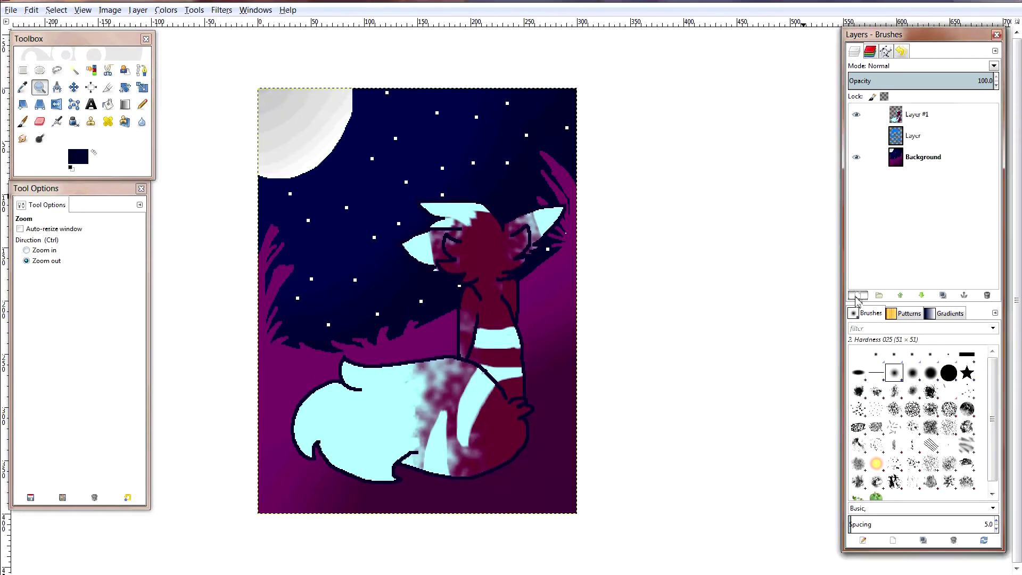
pyautogui.hotkey('shift', 'ctrl', 'n')
pyautogui.click(78, 156)
pyautogui.click(396, 265)
pyautogui.click(331, 307)
pyautogui.press('n')
pyautogui.moveTo(266, 468)
pyautogui.mouseDown()
pyautogui.moveTo(256, 502)
pyautogui.moveTo(534, 402)
pyautogui.moveTo(571, 221)
pyautogui.mouseUp()
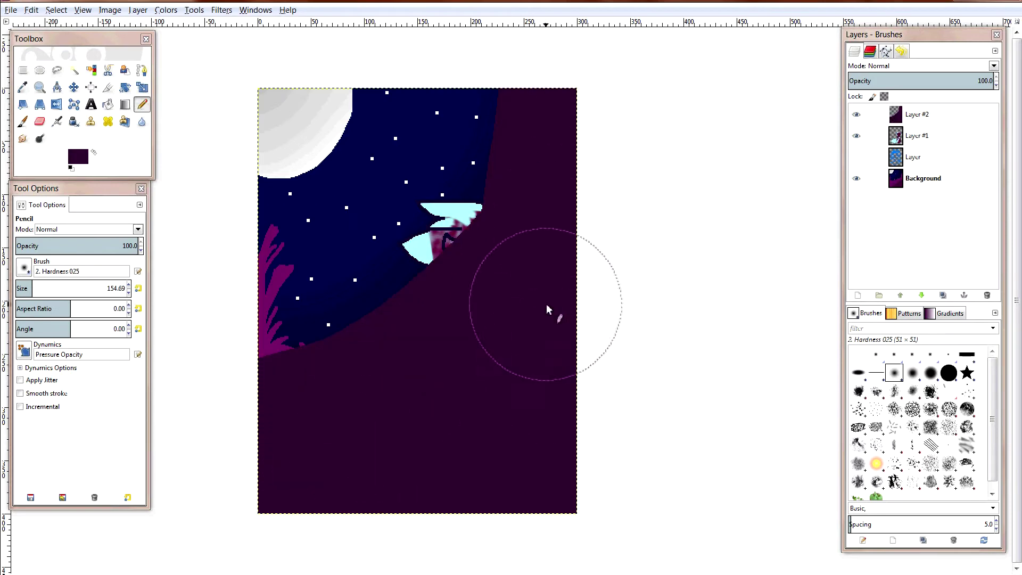
pyautogui.hotkey('ctrl', 'z')
pyautogui.moveTo(570, 406)
pyautogui.mouseDown()
pyautogui.moveTo(333, 488)
pyautogui.moveTo(559, 250)
pyautogui.mouseUp()
# - Apply a strong Gaussian Blur to the dark purple shadow layer
pyautogui.click(222, 9)
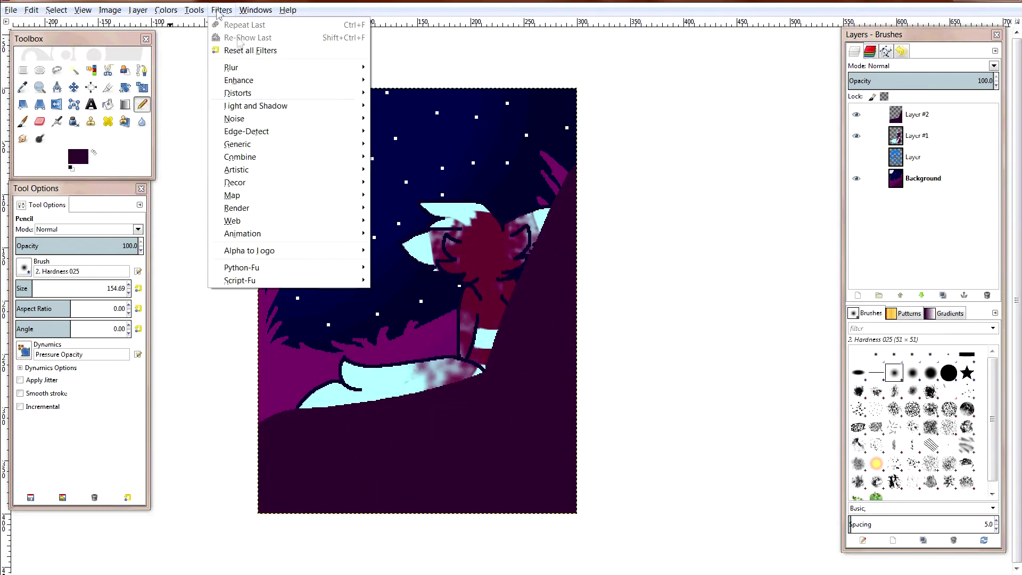
pyautogui.press('Escape')
pyautogui.hotkey('ctrl', 'shift', 'f')
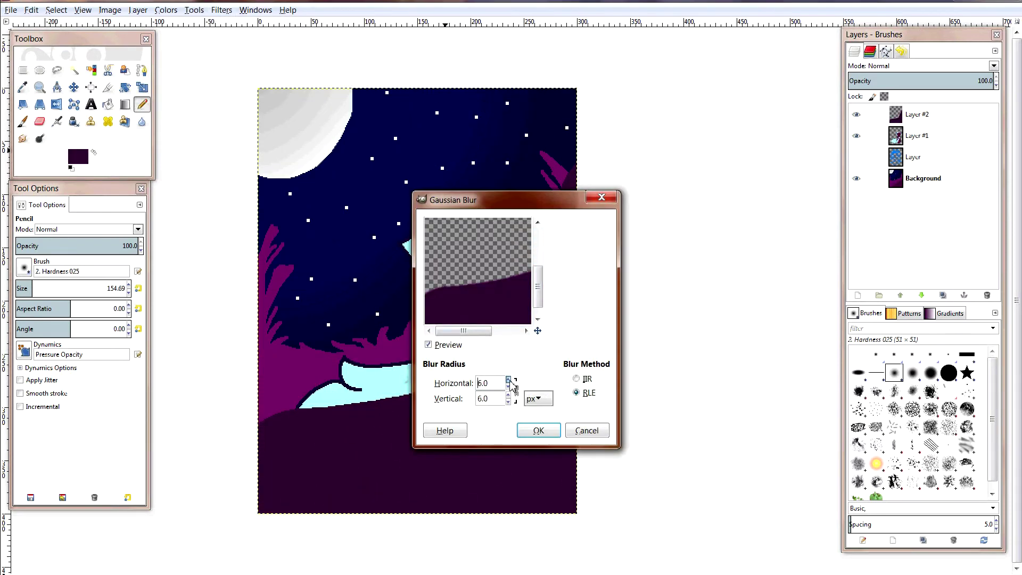
pyautogui.click(539, 430)
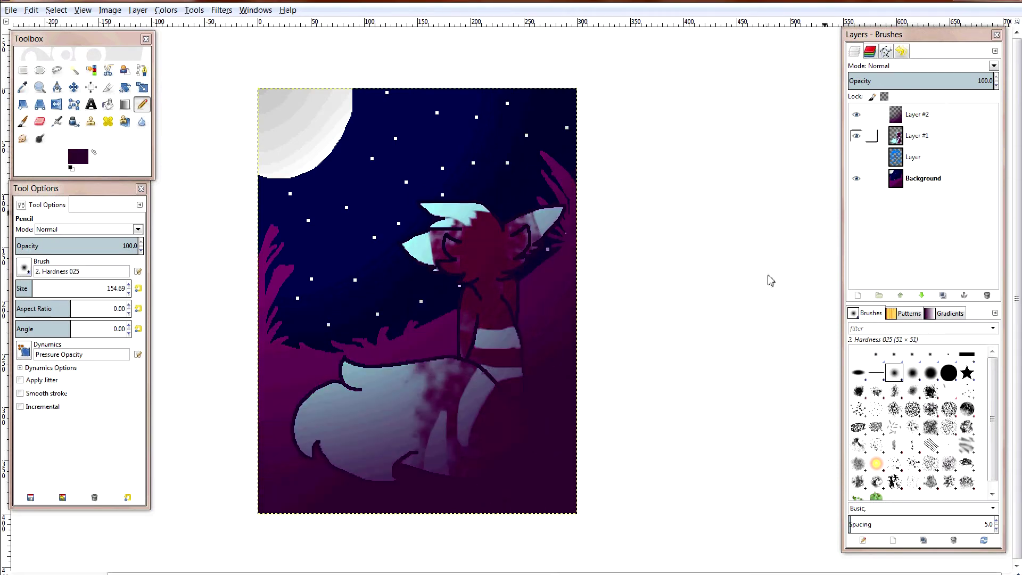
# - Set the shadow layer's opacity to 72.3
pyautogui.click(945, 80)
pyautogui.moveTo(946, 80); pyautogui.dragTo(925, 81)
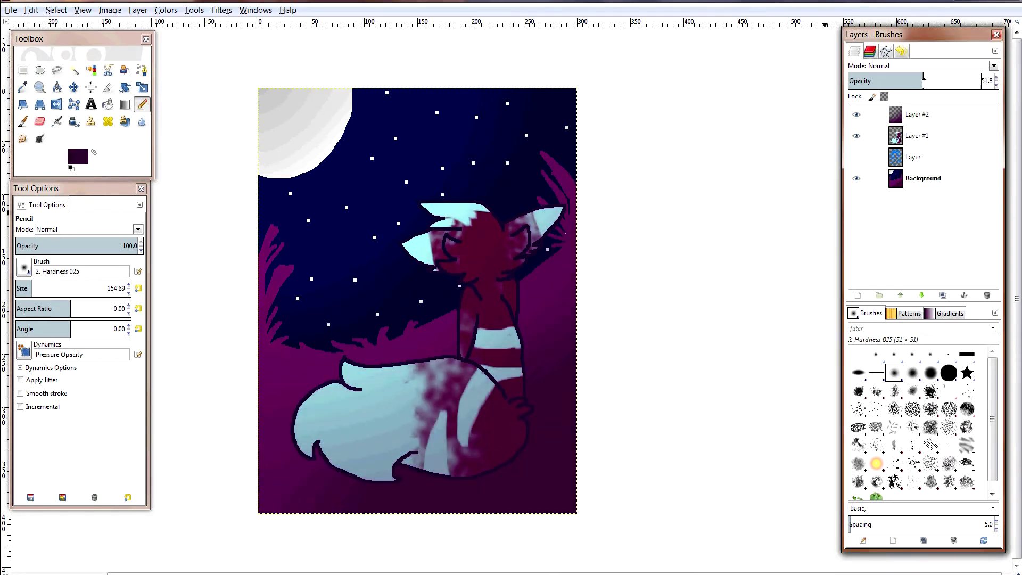
pyautogui.click(921, 66)
pyautogui.click(920, 80)
pyautogui.moveTo(925, 79); pyautogui.dragTo(954, 80)
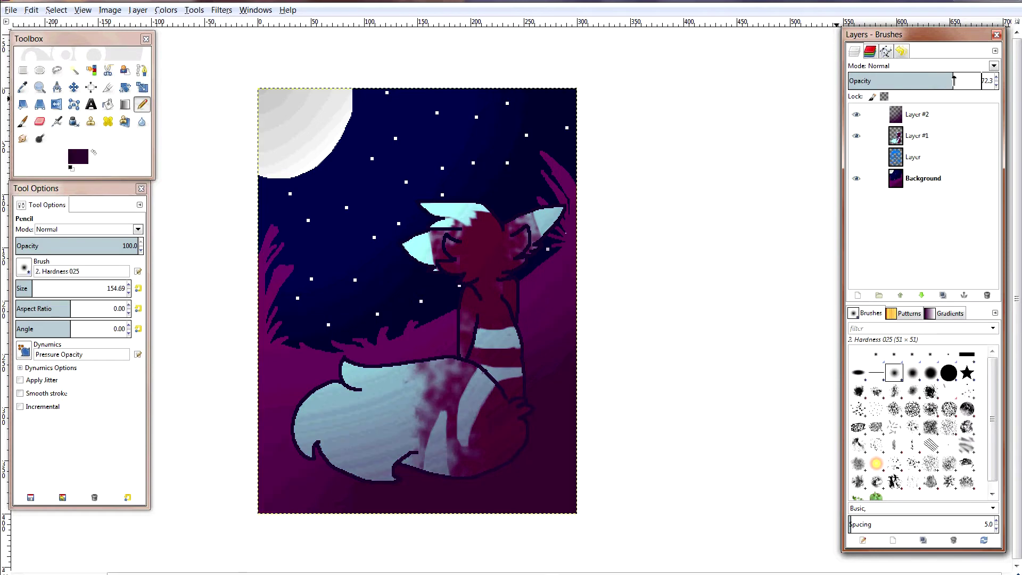
# - Colorize the shadow layer black with hue 180, saturation 50 and lightness -100
pyautogui.click(165, 10)
pyautogui.click(184, 49)
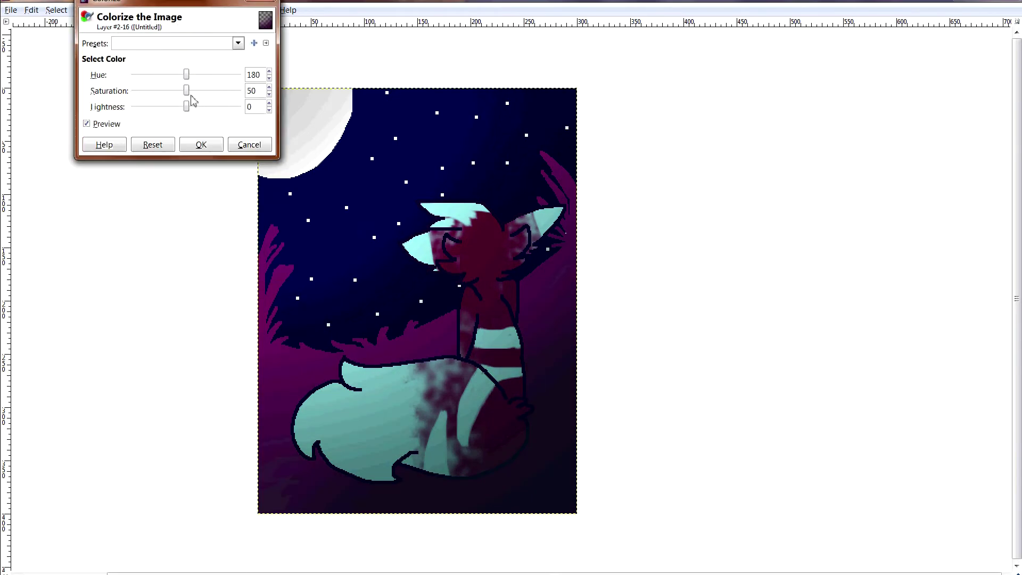
pyautogui.moveTo(176, 109); pyautogui.dragTo(143, 109)
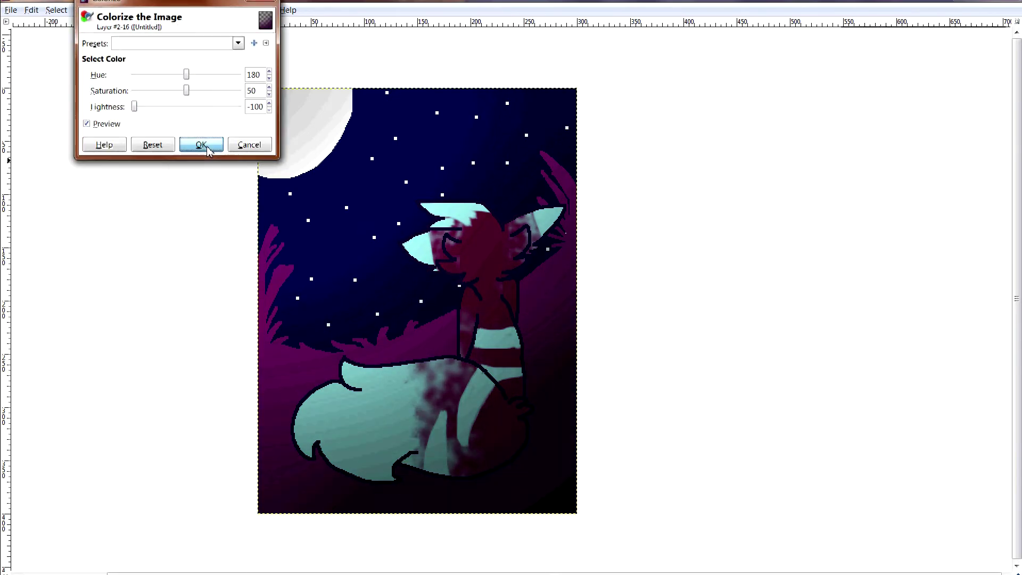
pyautogui.click(201, 145)
# - Add a new layer and paint white over the moon and the canvas's upper-left corner with the Pencil at size 154.69
pyautogui.press('n')
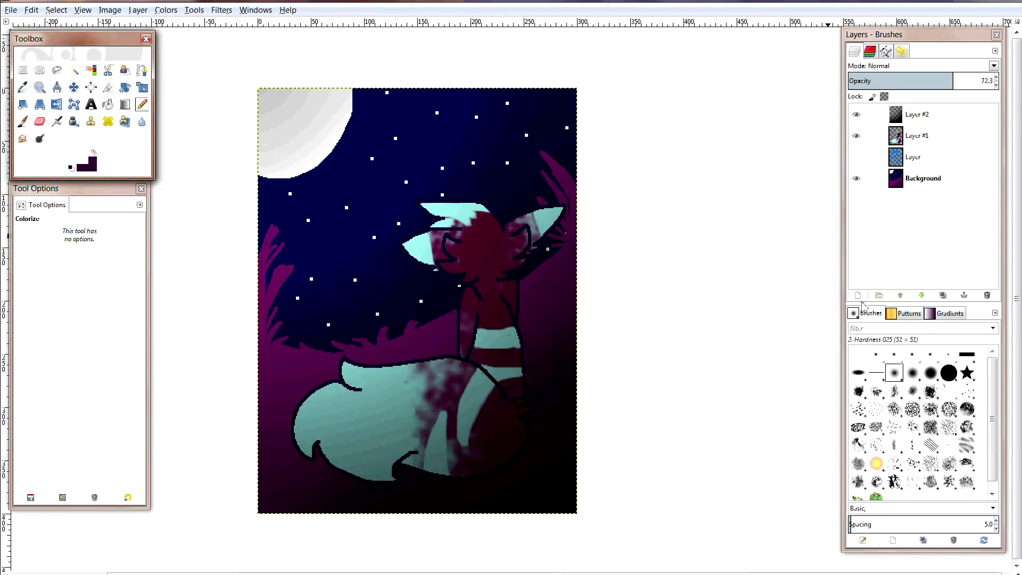
pyautogui.hotkey('shift', 'ctrl', 'n')
pyautogui.click(175, 278)
pyautogui.moveTo(299, 250); pyautogui.dragTo(342, 140)
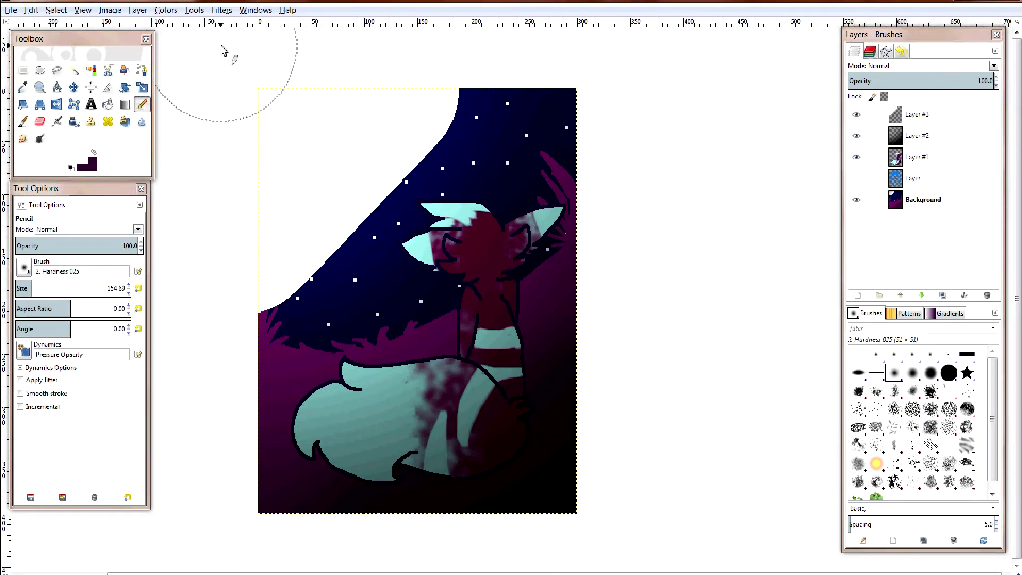
# - Soften the white moonlight with a Gaussian Blur and set its layer opacity to 38.3
pyautogui.click(222, 10)
pyautogui.moveTo(293, 81)
pyautogui.click(410, 93)
pyautogui.click(538, 430)
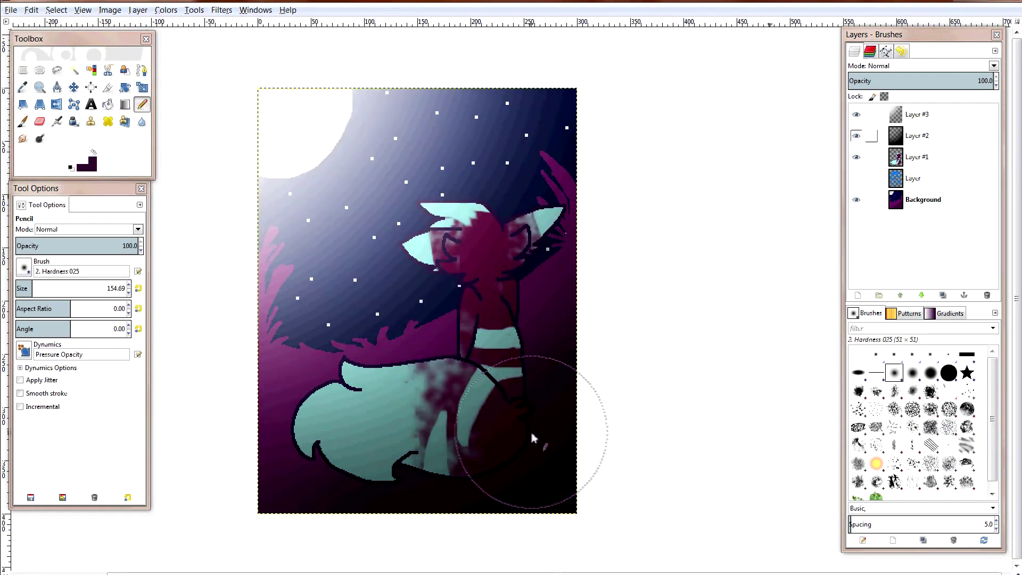
pyautogui.click(915, 80)
pyautogui.moveTo(914, 80); pyautogui.dragTo(898, 81)
# - Set the pencil size to 4 and add a new layer directly above the character layer for highlights
pyautogui.click(120, 288)
pyautogui.write('1')
pyautogui.press('Return')
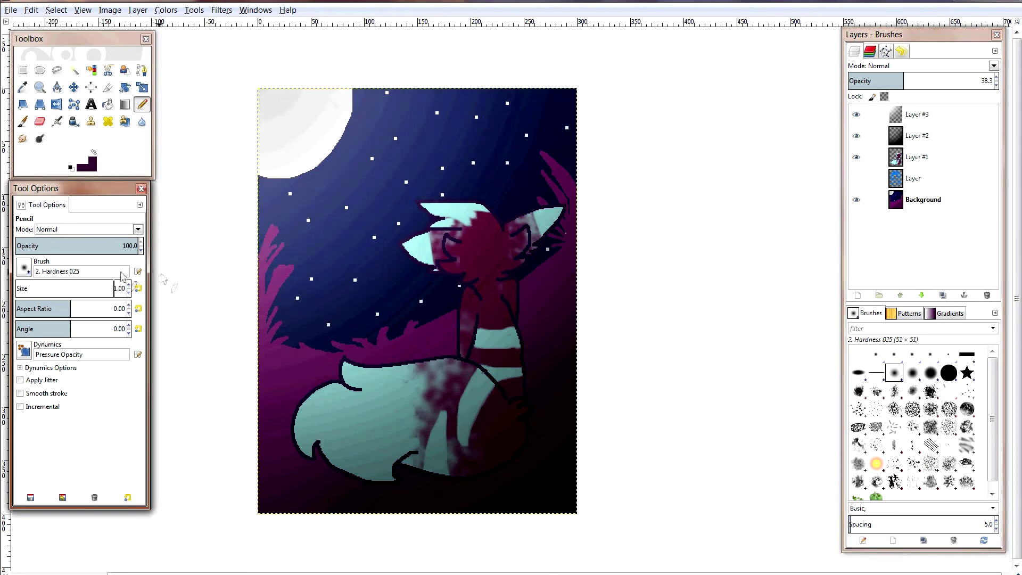
pyautogui.click(40, 87)
pyautogui.click(498, 230)
pyautogui.press('n')
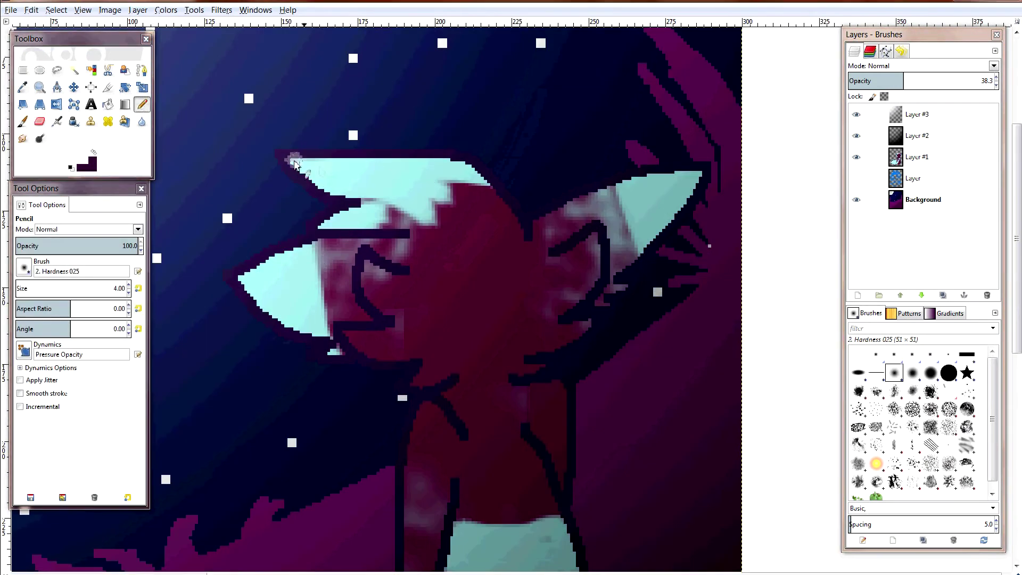
pyautogui.hotkey('shift', 'ctrl', 'n')
pyautogui.click(92, 199)
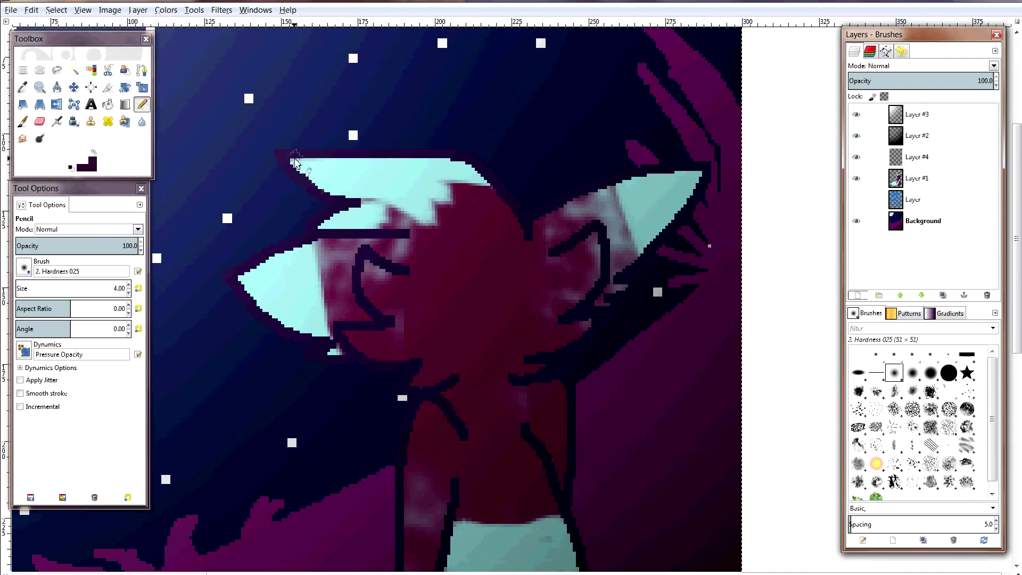
# - Draw white highlights along the upper edges of the character's hair tuft and both ears
pyautogui.moveTo(292, 156); pyautogui.dragTo(452, 172)
pyautogui.moveTo(349, 246); pyautogui.dragTo(250, 281)
pyautogui.moveTo(535, 235); pyautogui.dragTo(620, 186)
# - Draw white highlights along the character's body and the upper edges of the tail
pyautogui.scroll(-5, 442, 319)
pyautogui.moveTo(591, 154); pyautogui.dragTo(559, 357)
pyautogui.hscroll(-5, 480, 266)
pyautogui.moveTo(442, 241); pyautogui.dragTo(592, 265)
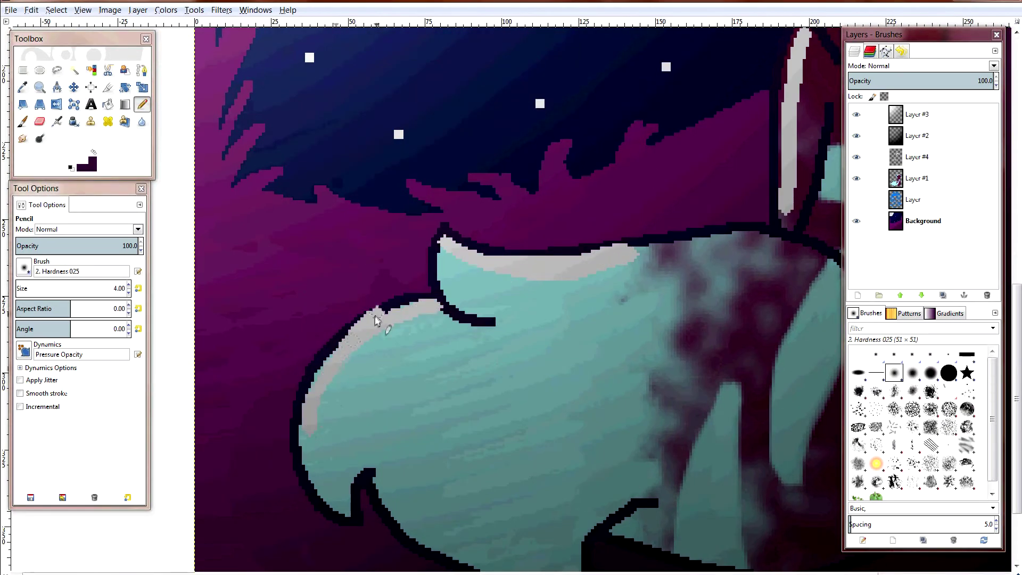
# - Draw white highlights along the upper edge of the tail base and hip, the inner arm, the neck, the cheek and inside the ear
pyautogui.hscroll(5, 331, 217)
pyautogui.moveTo(331, 217); pyautogui.dragTo(536, 228)
pyautogui.scroll(2, 536, 228)
pyautogui.moveTo(464, 307); pyautogui.dragTo(491, 193)
pyautogui.scroll(3, 535, 217)
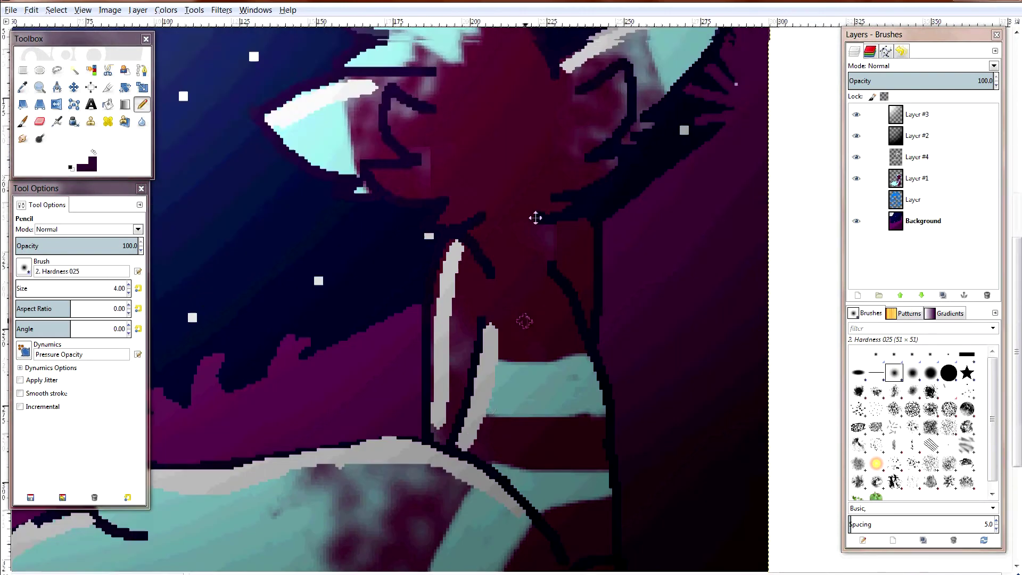
pyautogui.scroll(5, 535, 218)
# - Add a new layer above all others and sign the picture in its lower-left corner with the pencil in default black
pyautogui.click(39, 86)
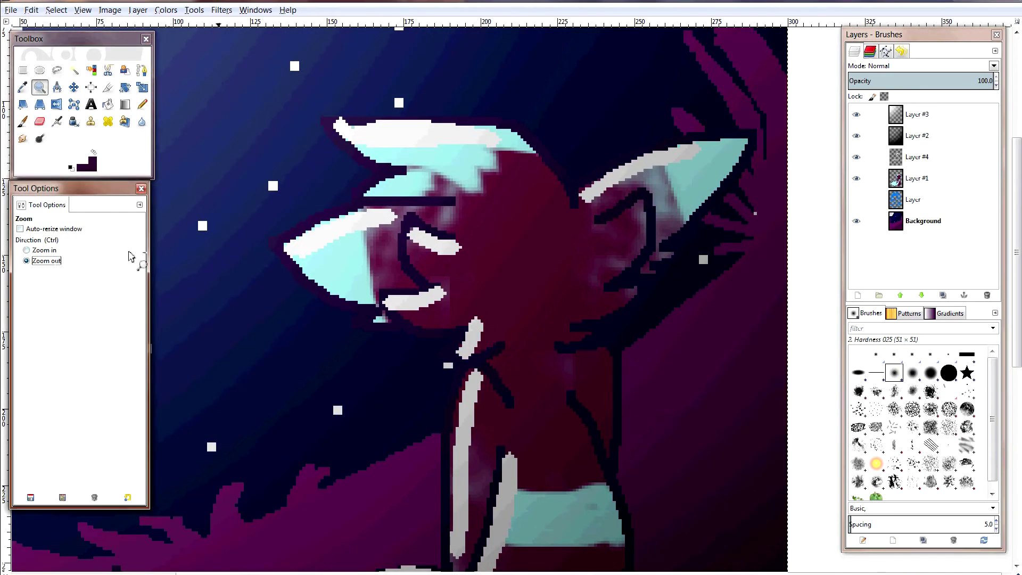
pyautogui.scroll(-6, 524, 219)
pyautogui.click(26, 250)
pyautogui.click(430, 302)
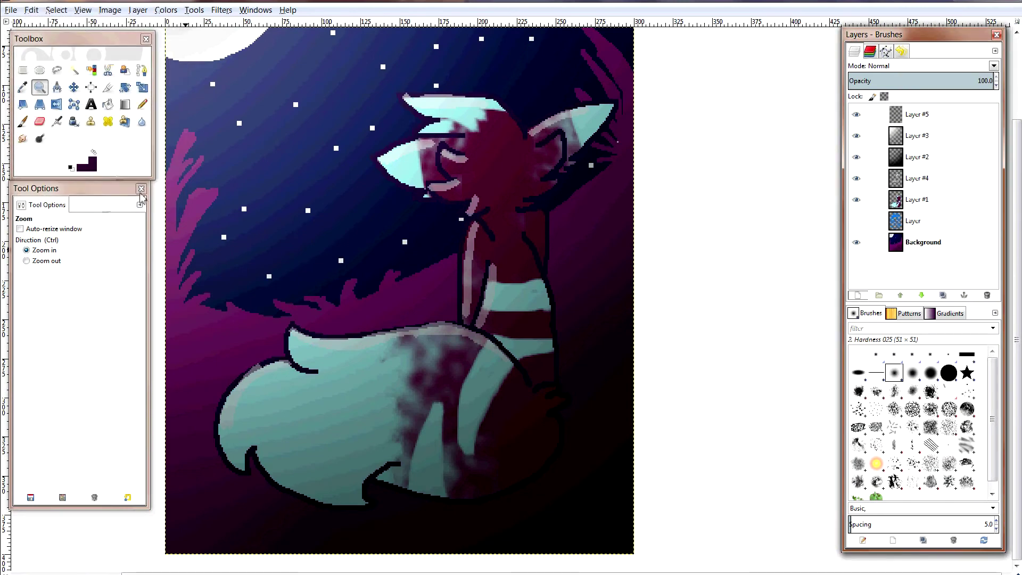
pyautogui.press('d')
pyautogui.press('n')
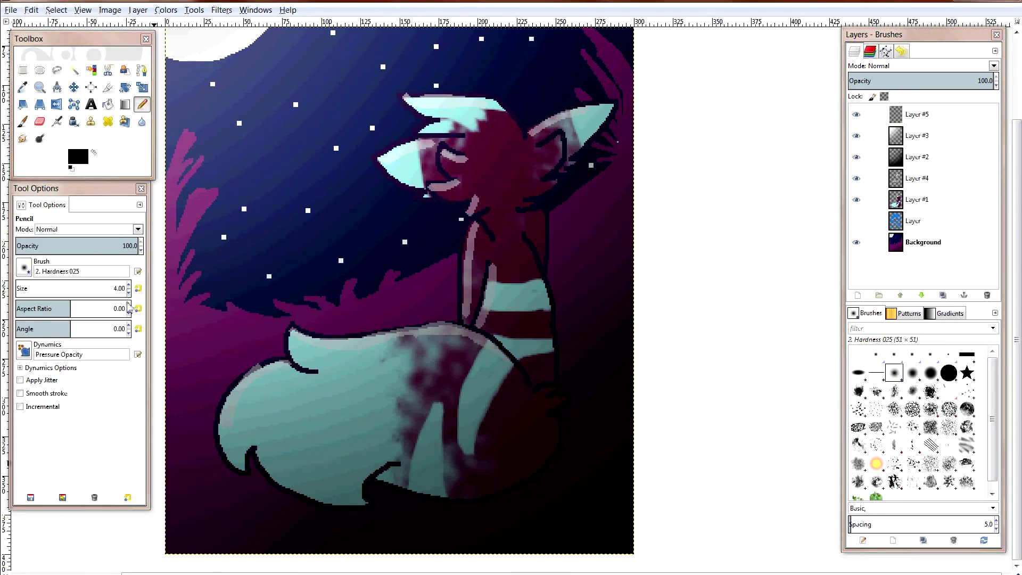
# - Start exporting the picture as a PNG and choose the vents folder inside Pictures as the destination
pyautogui.hotkey('ctrl', 'shift', 'e')
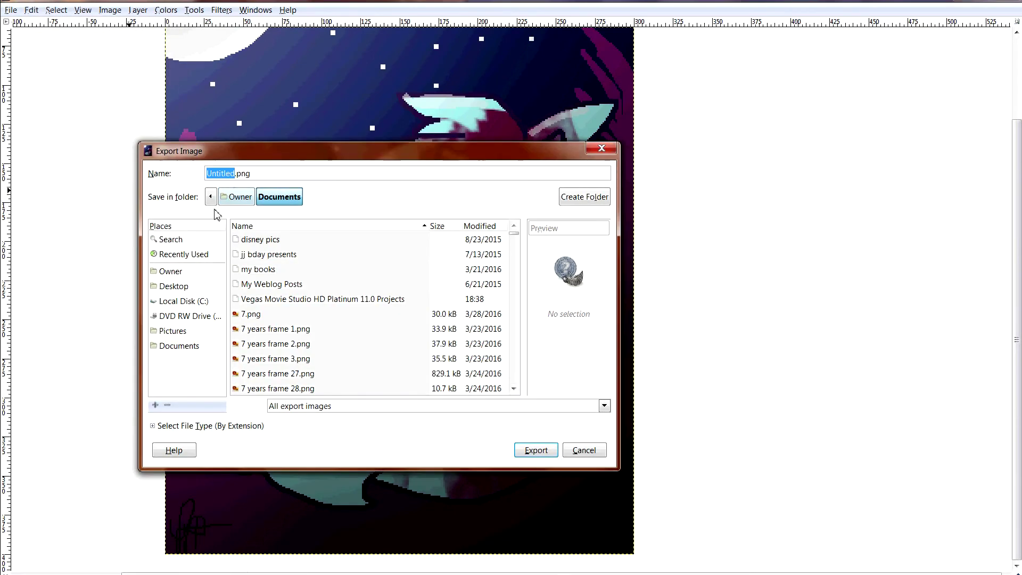
pyautogui.click(192, 331)
pyautogui.scroll(-3, 452, 278)
pyautogui.doubleClick(250, 322)
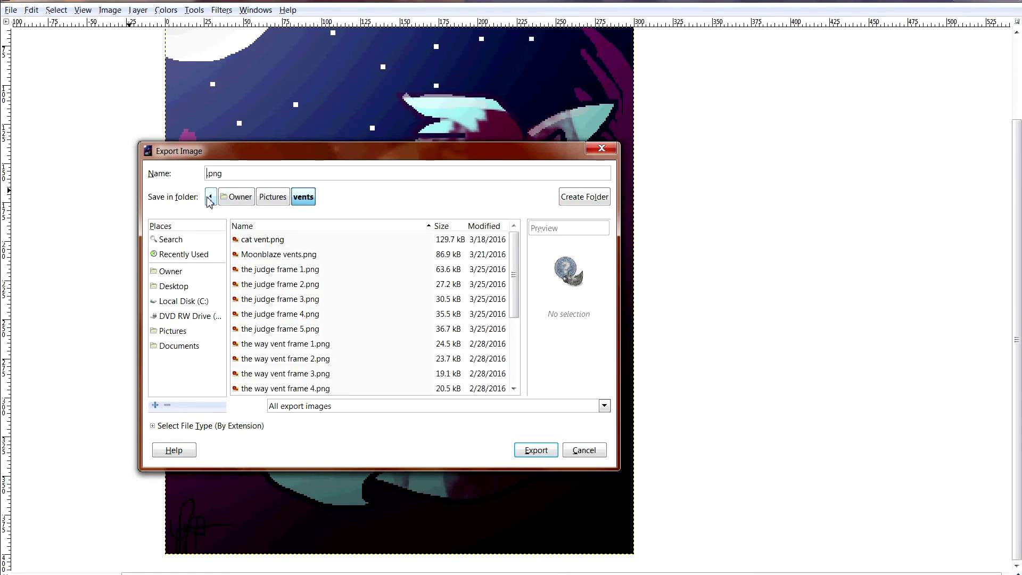